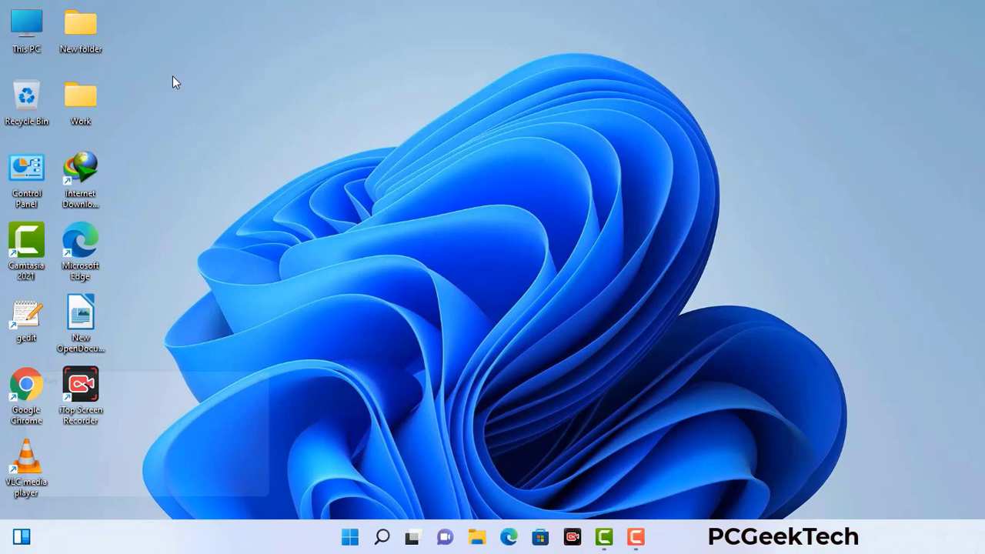
# Step: Bring up the Run dialog with the msconfig command in its Open box
pyautogui.press('super+r')
pyautogui.moveTo(168, 374); pyautogui.dragTo(434, 122)
pyautogui.click(392, 192)
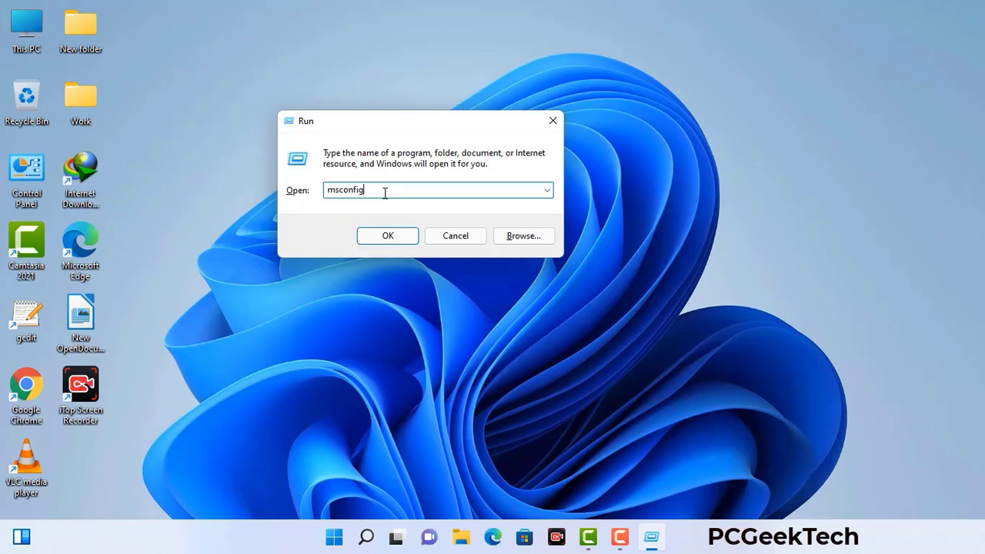
# Step: In System Configuration's Boot settings, enable Safe boot with the Network option and apply it
pyautogui.click(381, 240)
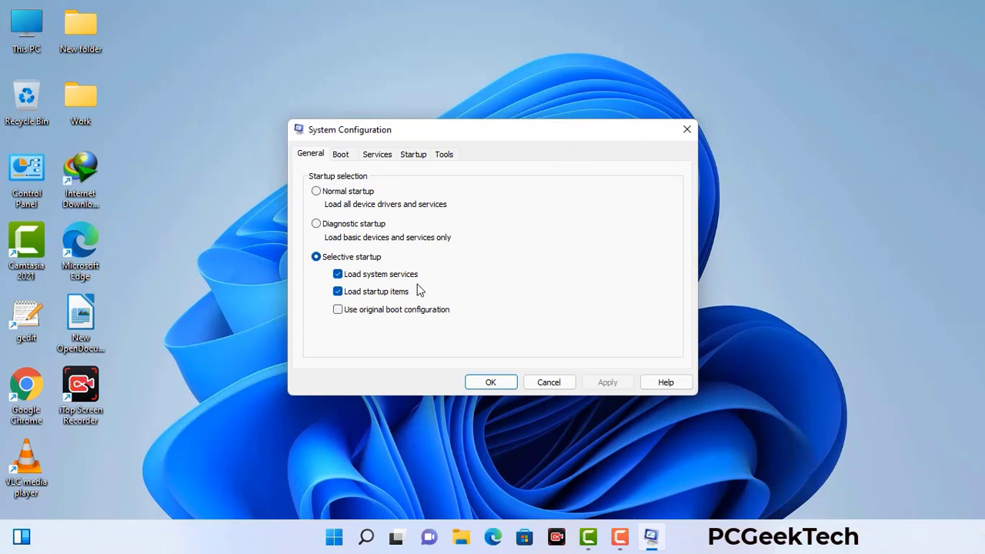
pyautogui.click(342, 155)
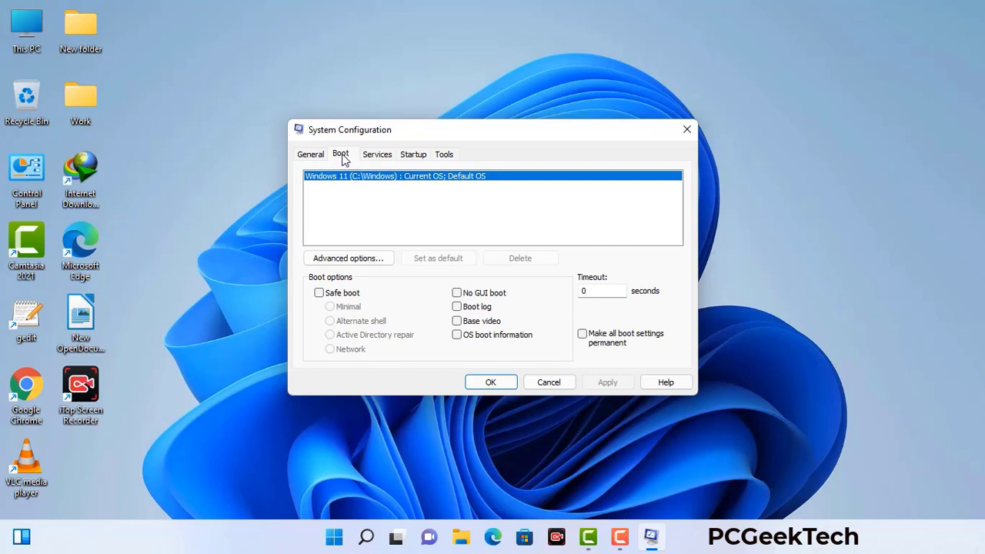
pyautogui.click(319, 294)
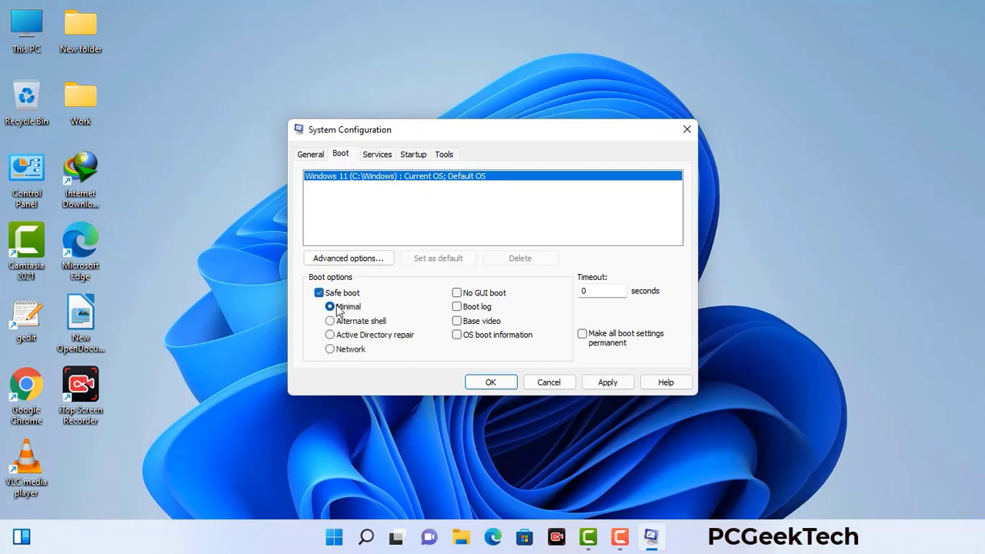
pyautogui.click(350, 352)
pyautogui.click(608, 382)
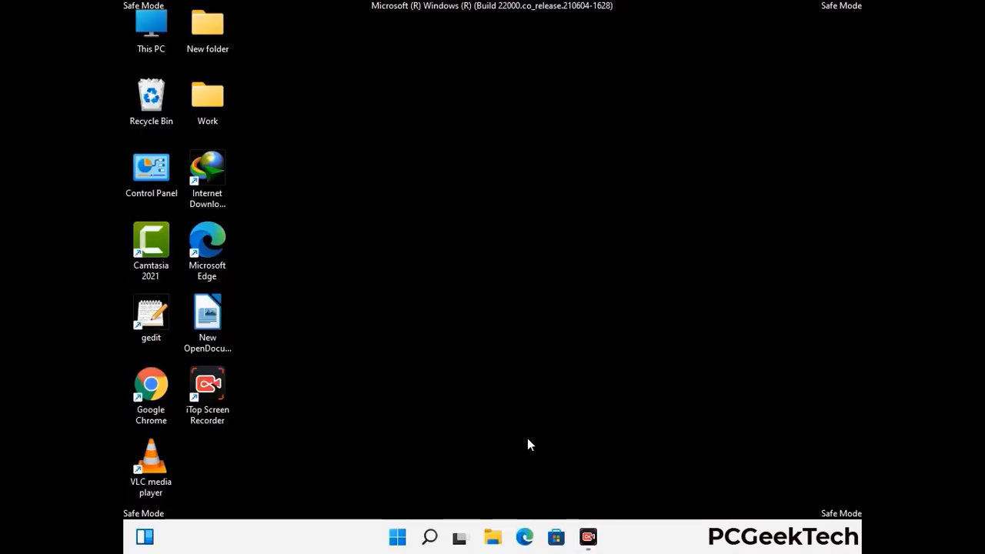
# Step: Turn on 'Show hidden files, folders, and drives' in File Explorer Options, then close Control Panel
pyautogui.doubleClick(152, 185)
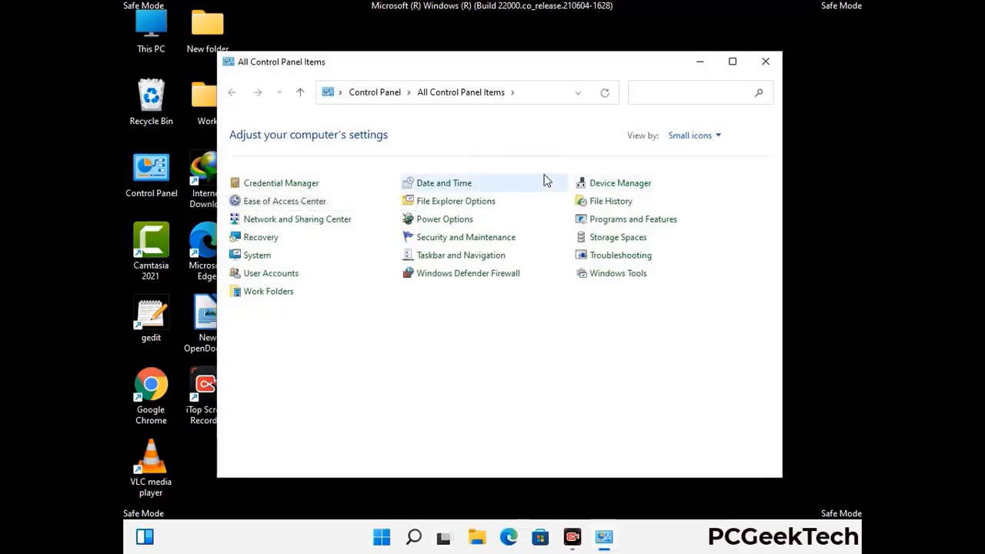
pyautogui.click(475, 206)
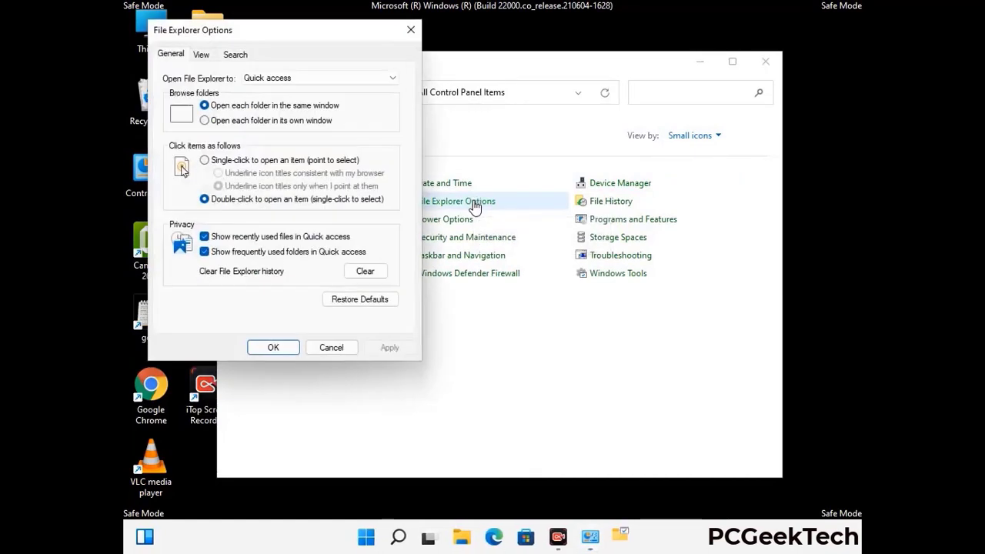
pyautogui.click(202, 55)
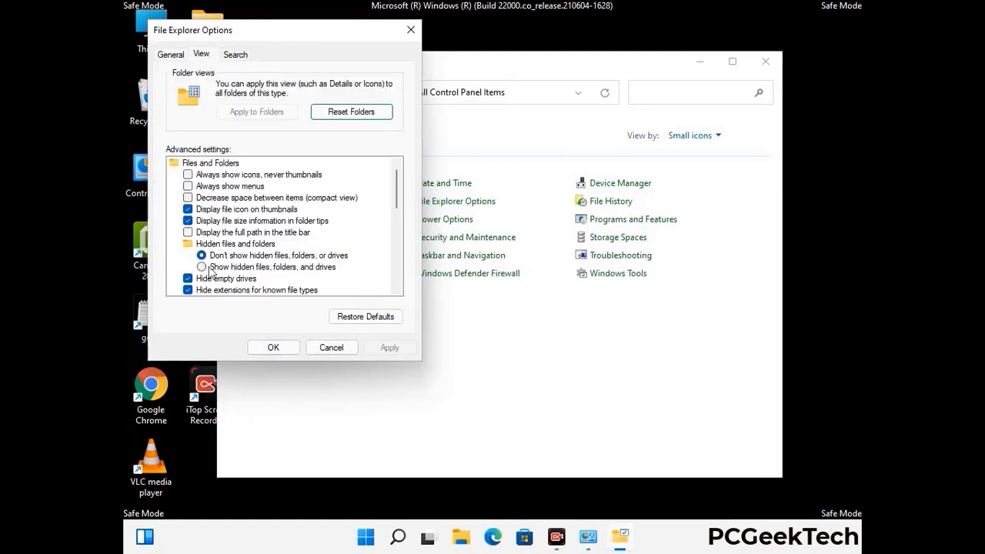
pyautogui.click(202, 267)
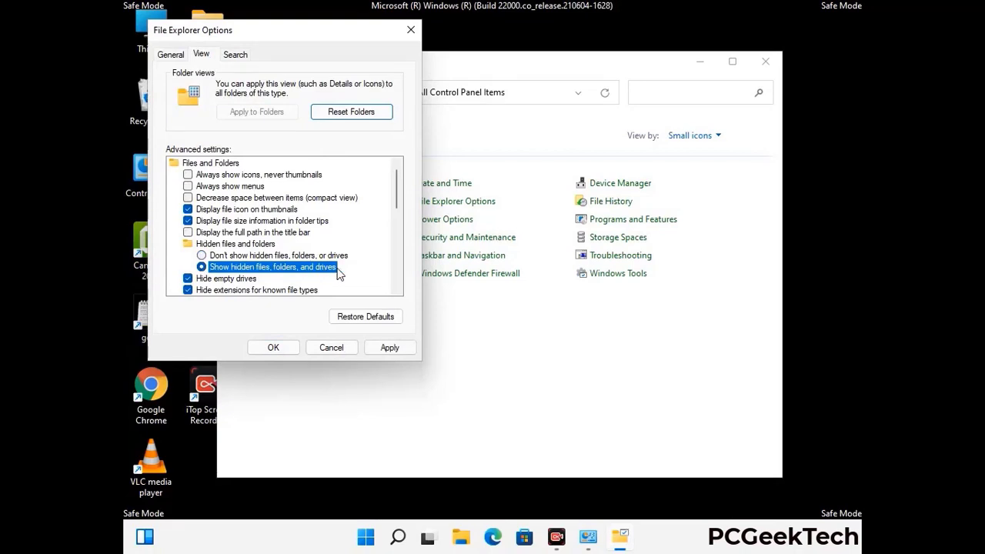
pyautogui.click(388, 347)
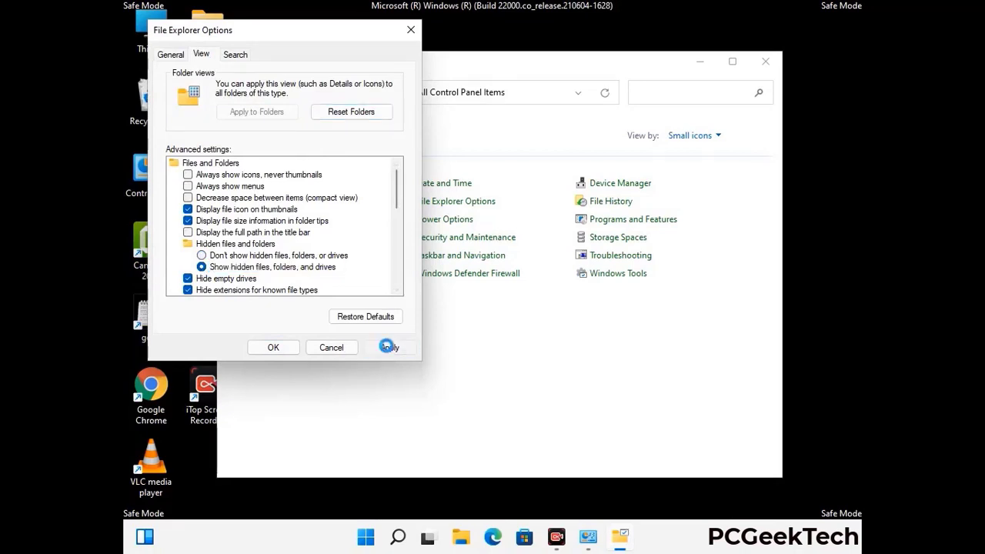
pyautogui.click(258, 350)
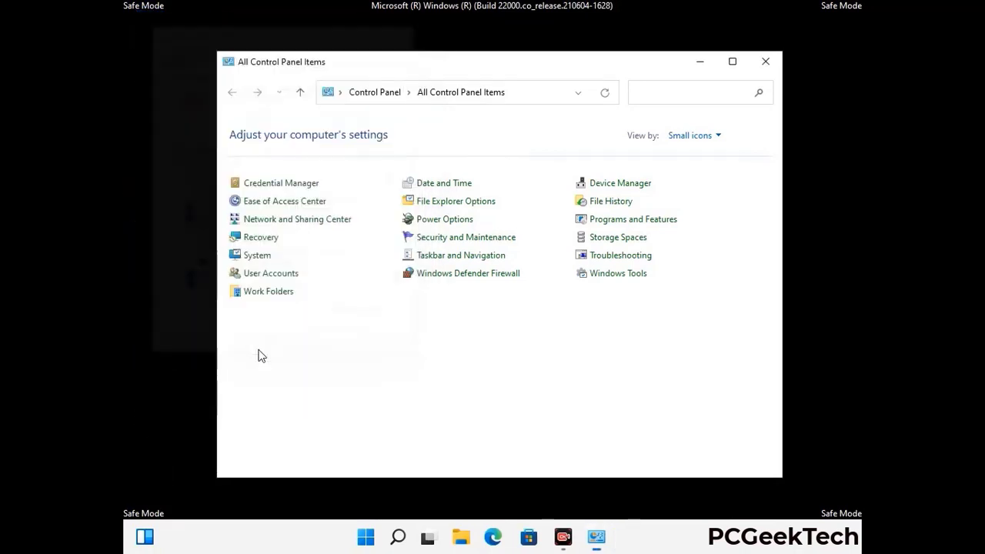
pyautogui.click(764, 64)
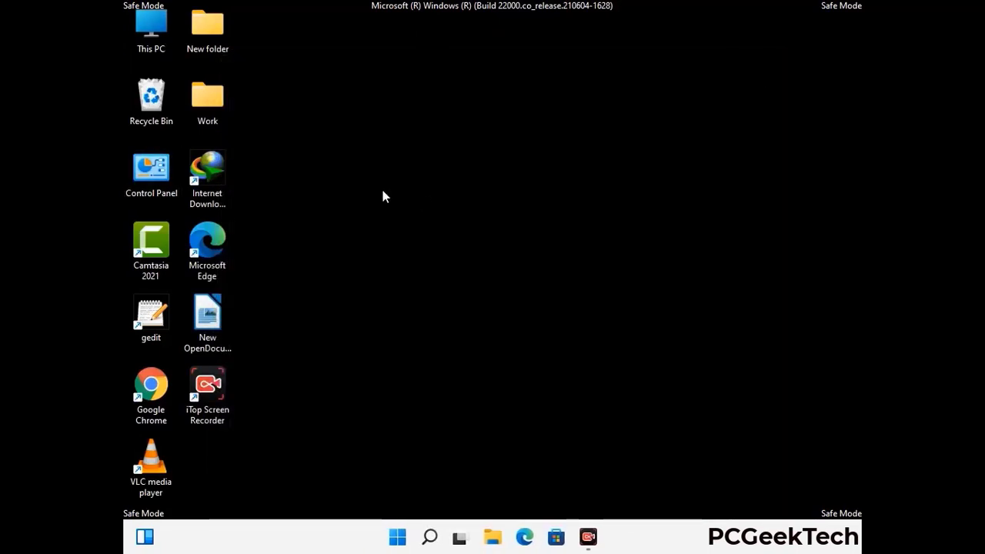
# Step: Open This PC and go into Local Disk (C:) > Windows
pyautogui.doubleClick(146, 48)
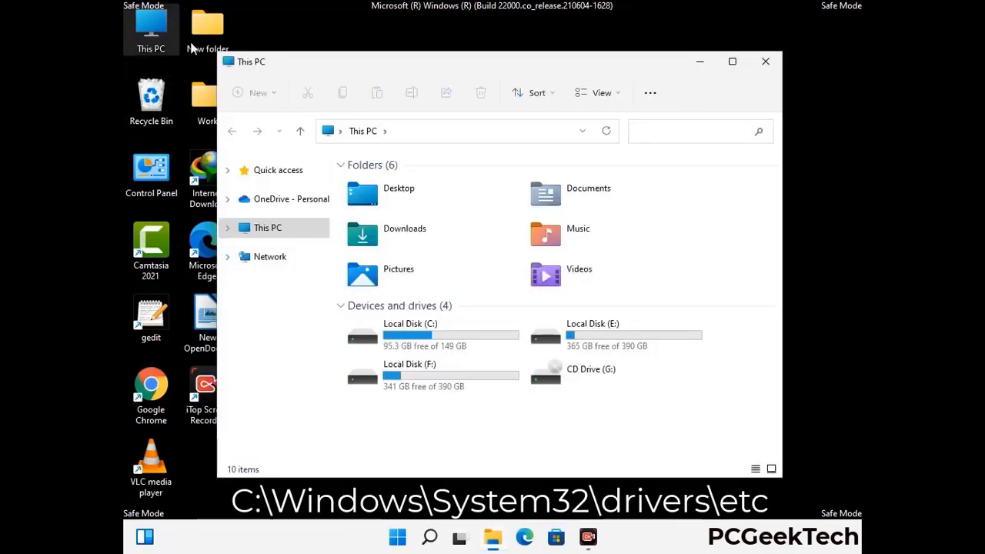
pyautogui.doubleClick(431, 335)
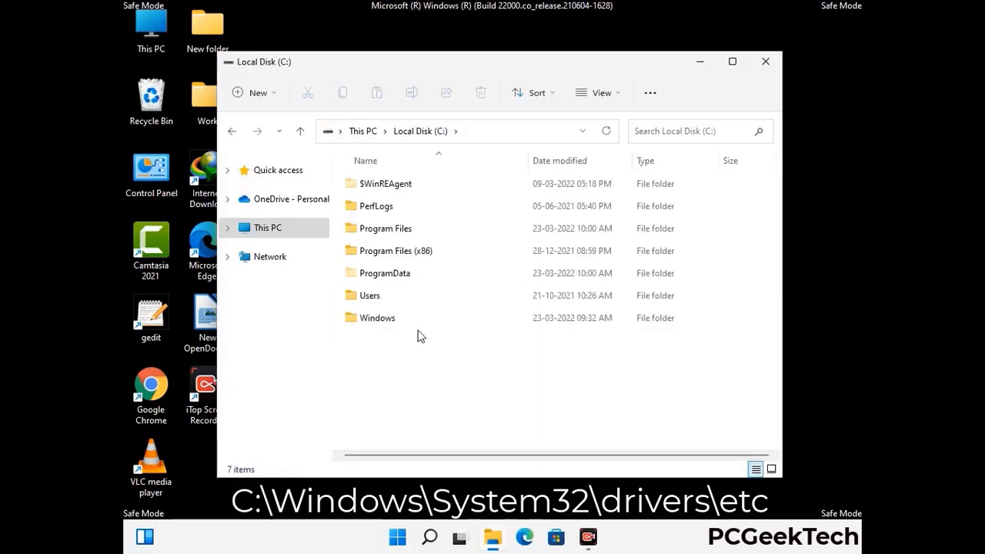
pyautogui.click(369, 324)
pyautogui.doubleClick(370, 324)
# Step: Go into System32 > drivers > etc and select the hosts file
pyautogui.scroll(-5, 488, 331)
pyautogui.scroll(-12, 487, 333)
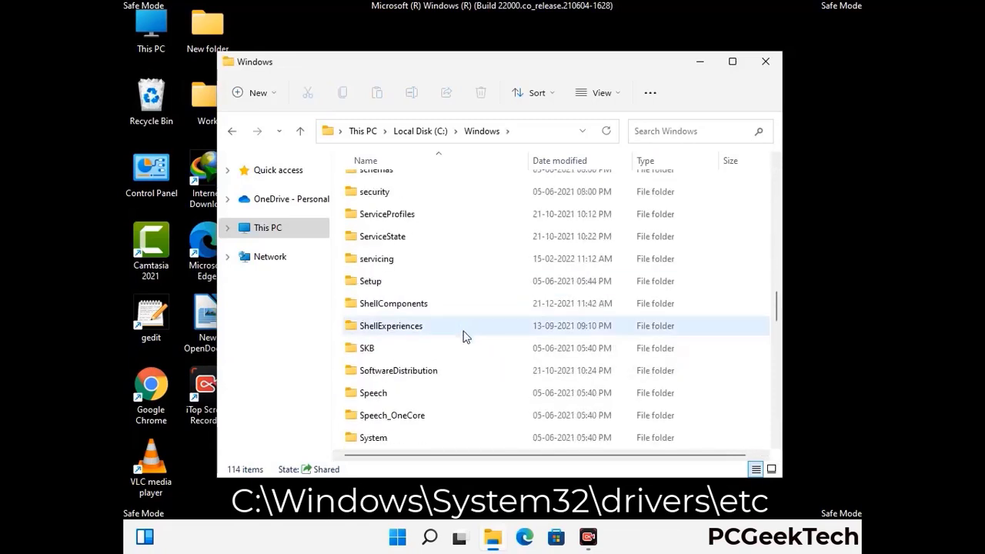
pyautogui.scroll(-2, 463, 337)
pyautogui.doubleClick(377, 325)
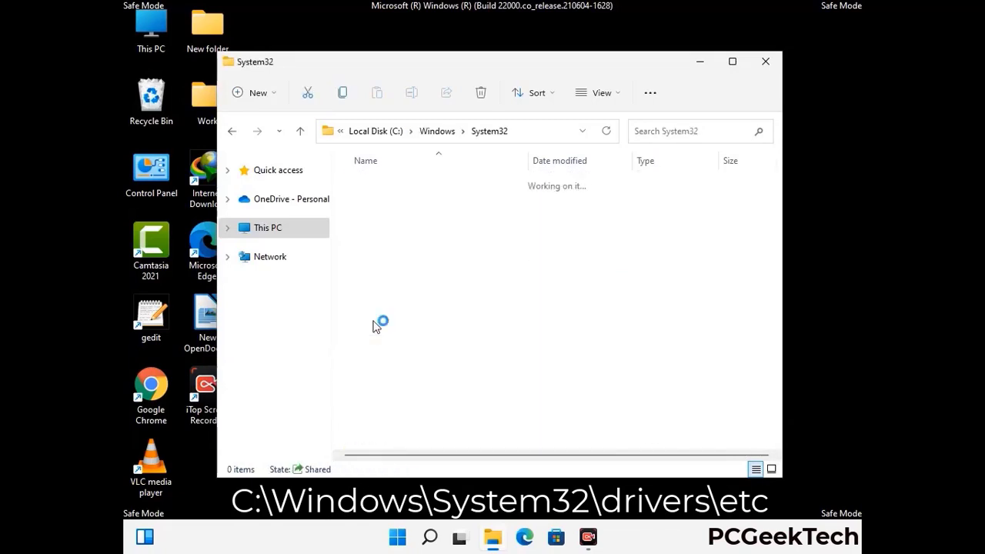
pyautogui.scroll(-5, 423, 333)
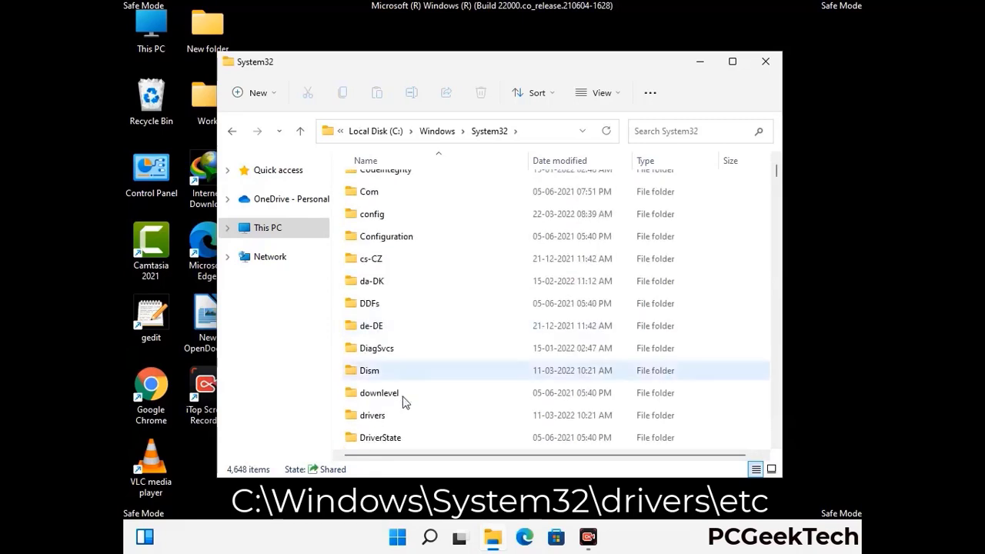
pyautogui.doubleClick(380, 418)
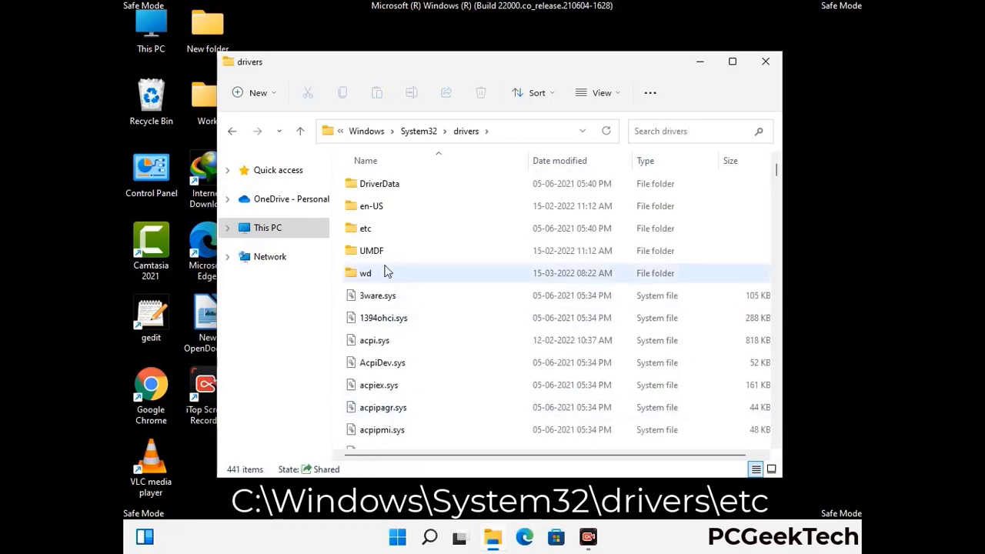
pyautogui.doubleClick(367, 229)
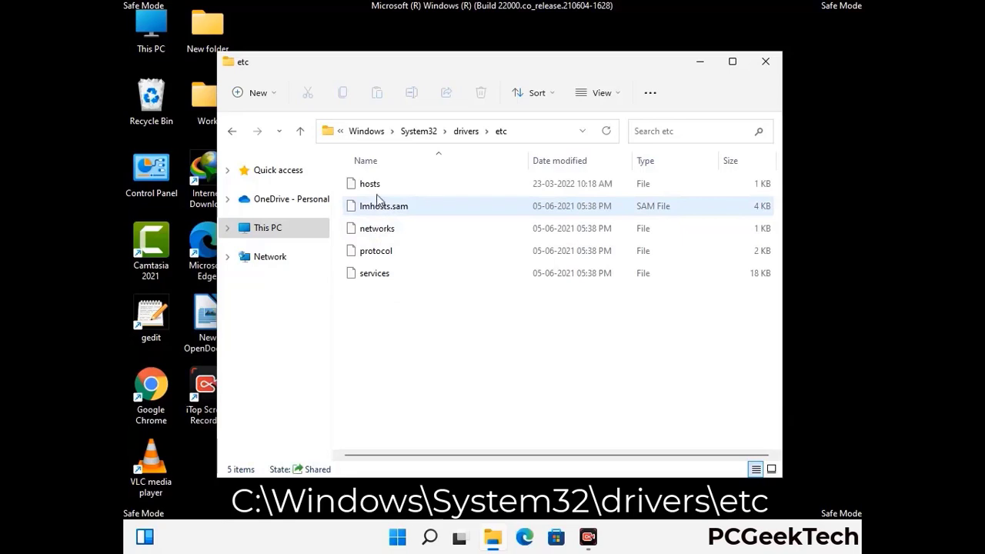
pyautogui.click(371, 185)
# Step: Open the hosts file in Notepad
pyautogui.doubleClick(377, 192)
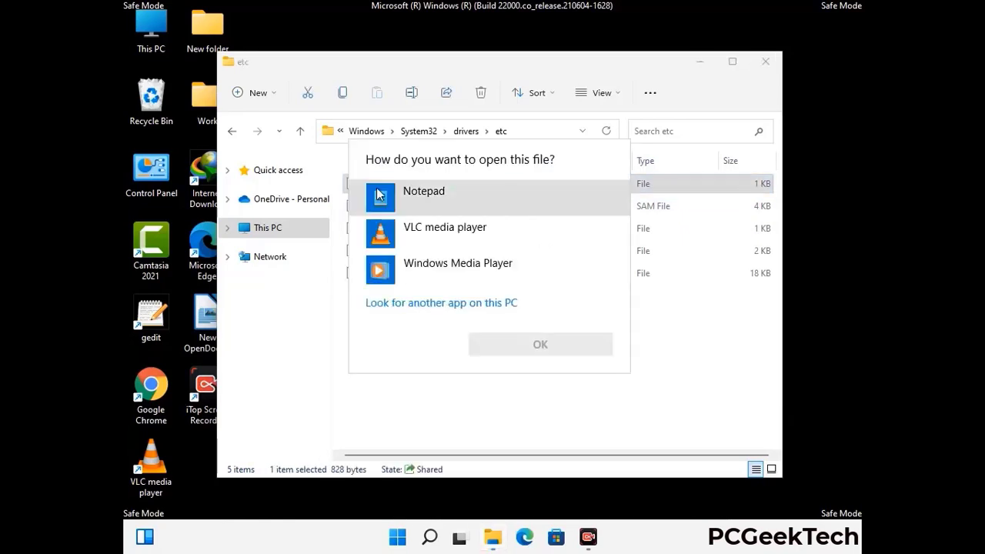
pyautogui.click(447, 197)
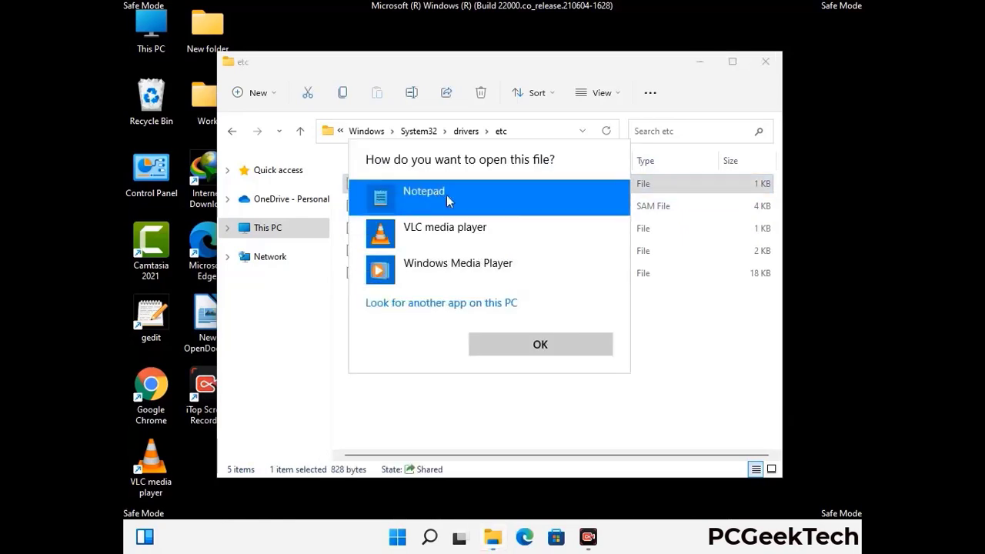
pyautogui.click(541, 345)
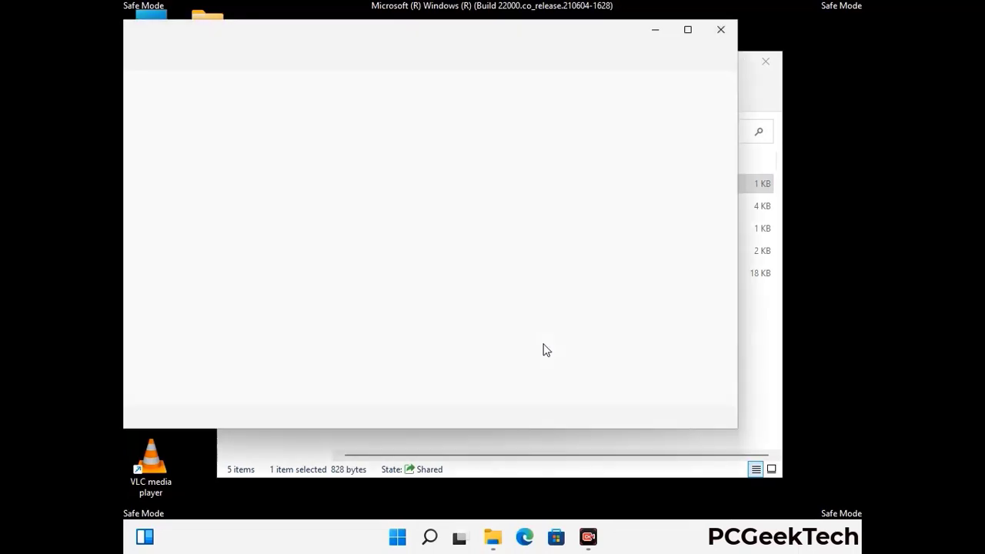
pyautogui.moveTo(374, 47); pyautogui.dragTo(580, 52)
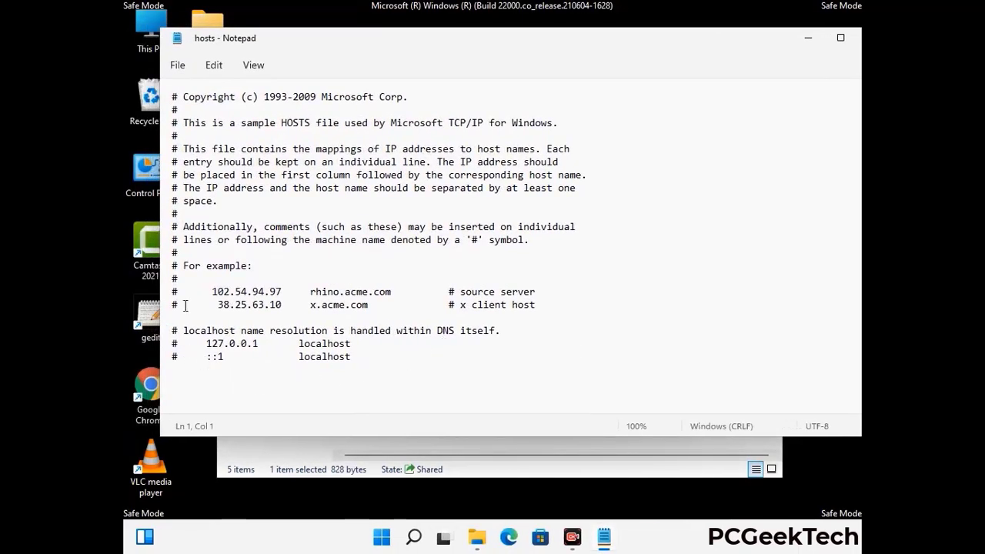
# Step: Add an empty line after the last localhost line, save hosts, and close Notepad and Explorer
pyautogui.click(370, 361)
pyautogui.press('Return')
pyautogui.scroll(-1, 135, 355)
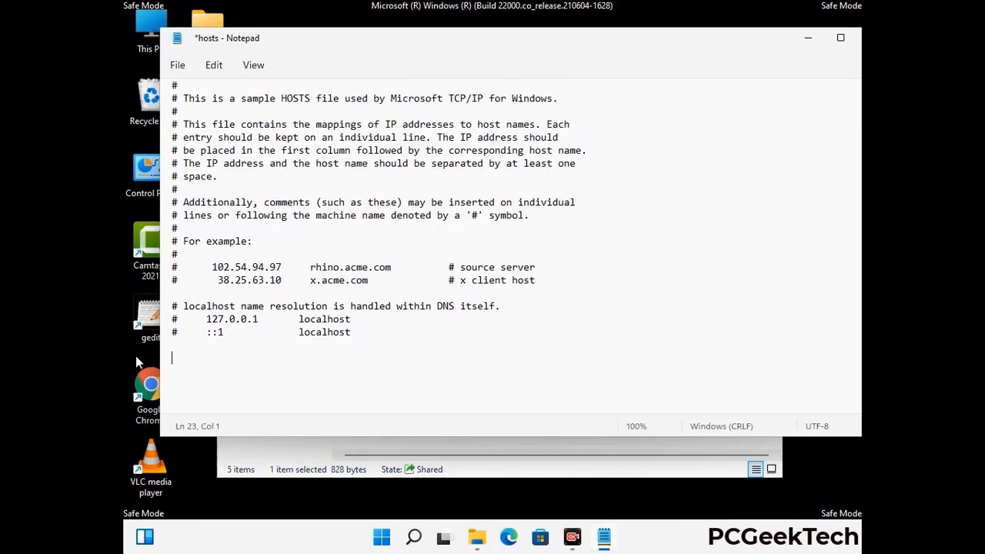
pyautogui.click(178, 66)
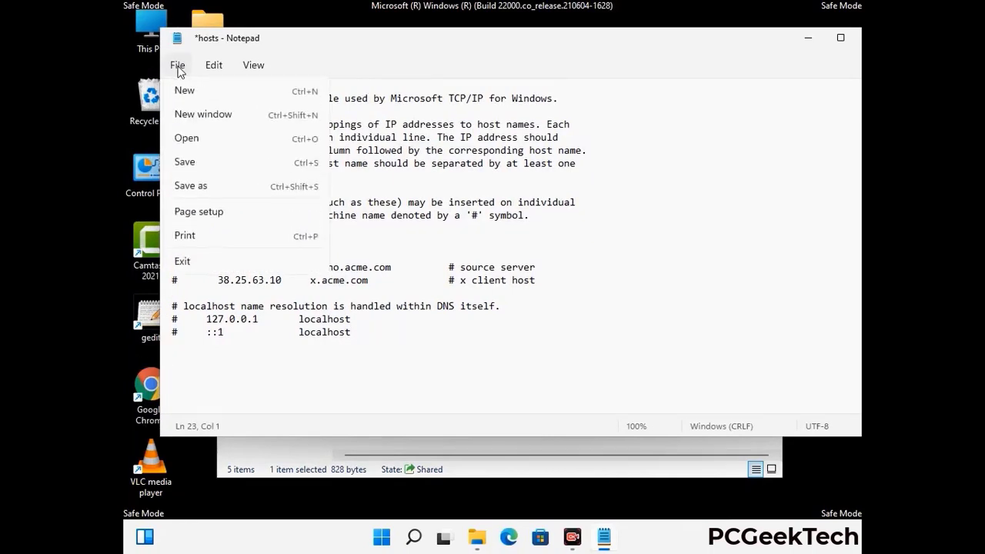
pyautogui.click(185, 163)
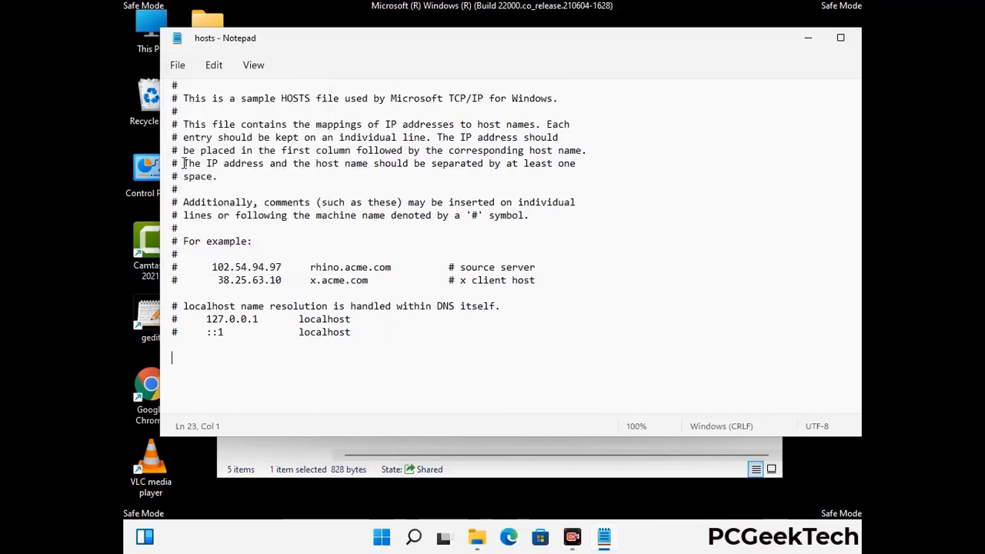
pyautogui.moveTo(742, 43); pyautogui.dragTo(630, 43)
pyautogui.click(759, 43)
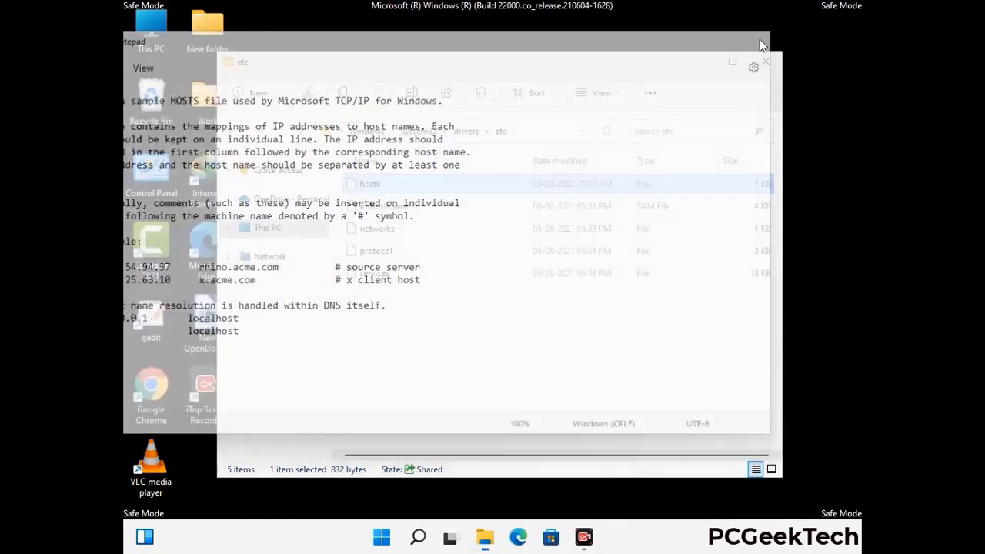
pyautogui.click(766, 60)
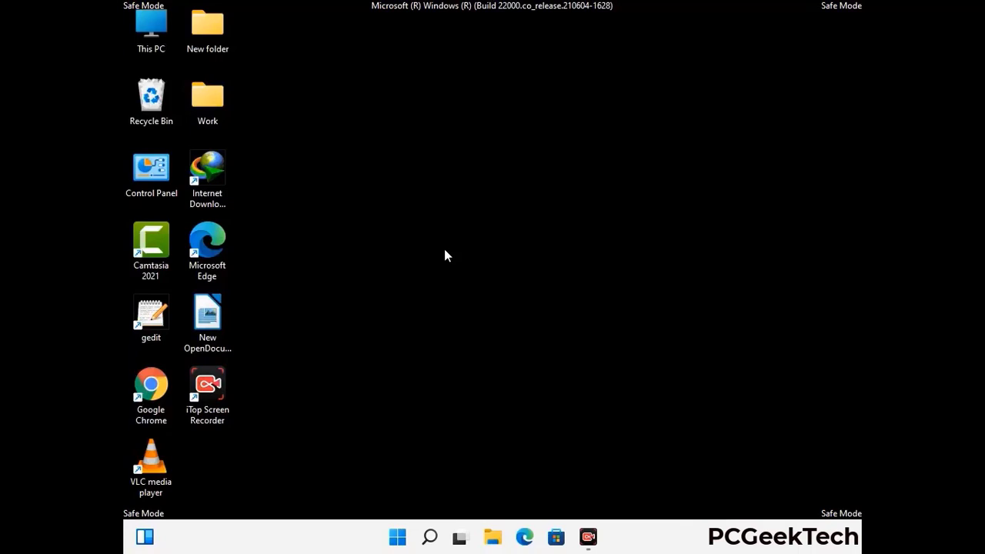
# Step: Run %appdata% to open the AppData\Roaming folder in File Explorer
pyautogui.press('super+r')
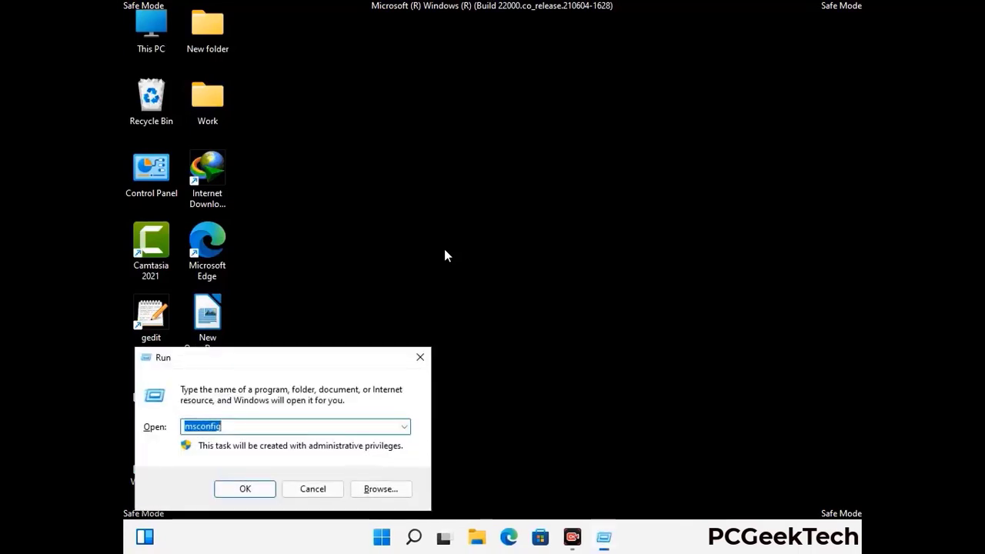
pyautogui.moveTo(281, 352); pyautogui.dragTo(459, 153)
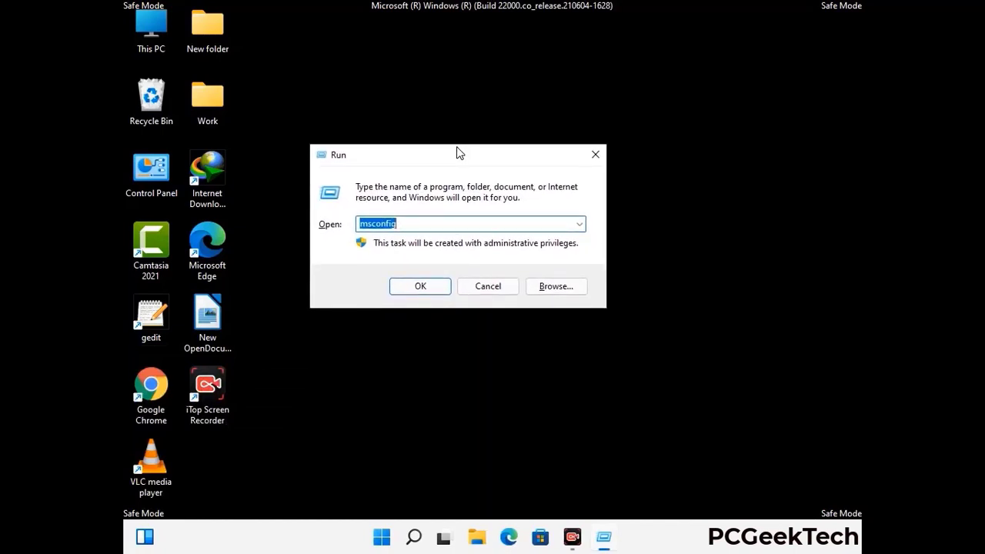
pyautogui.write('%')
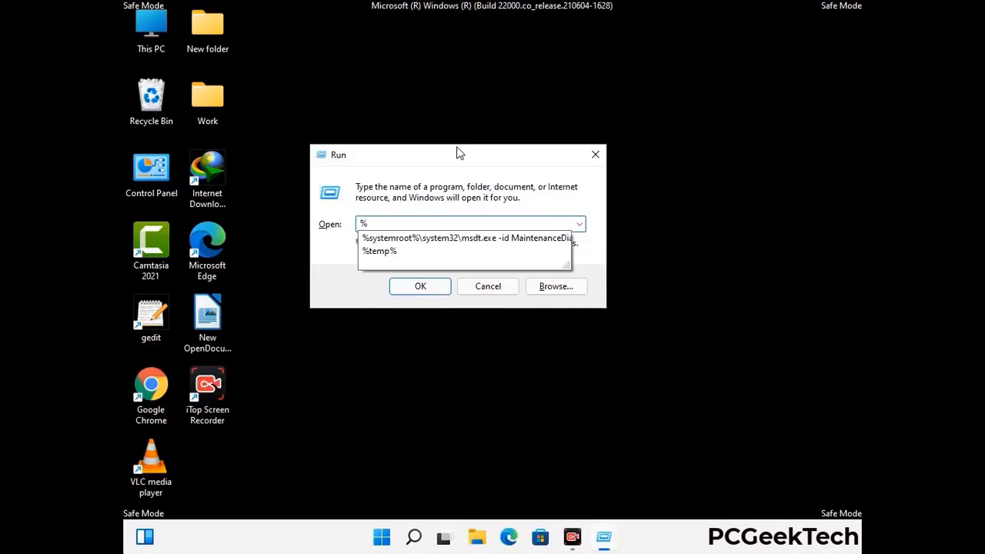
pyautogui.write('appdata%')
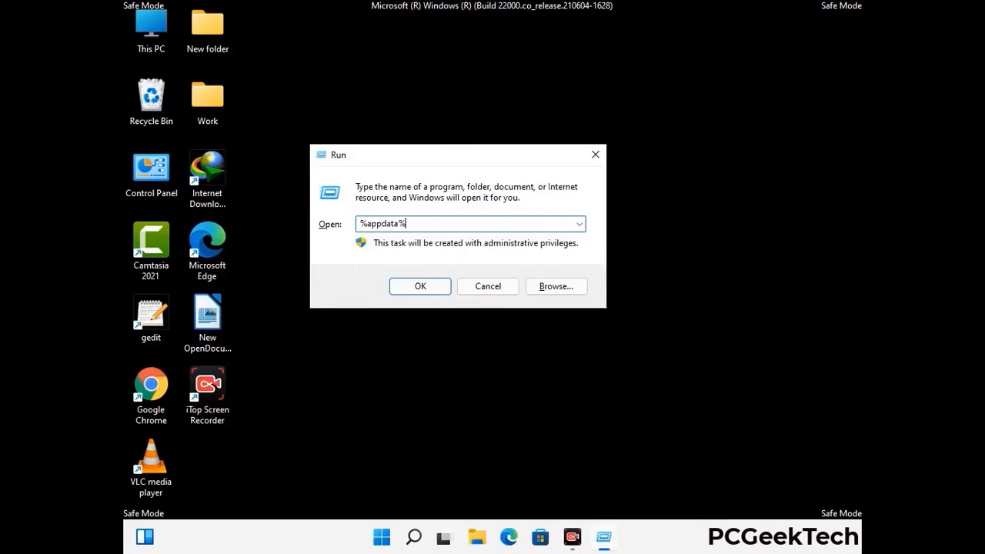
pyautogui.press('Return')
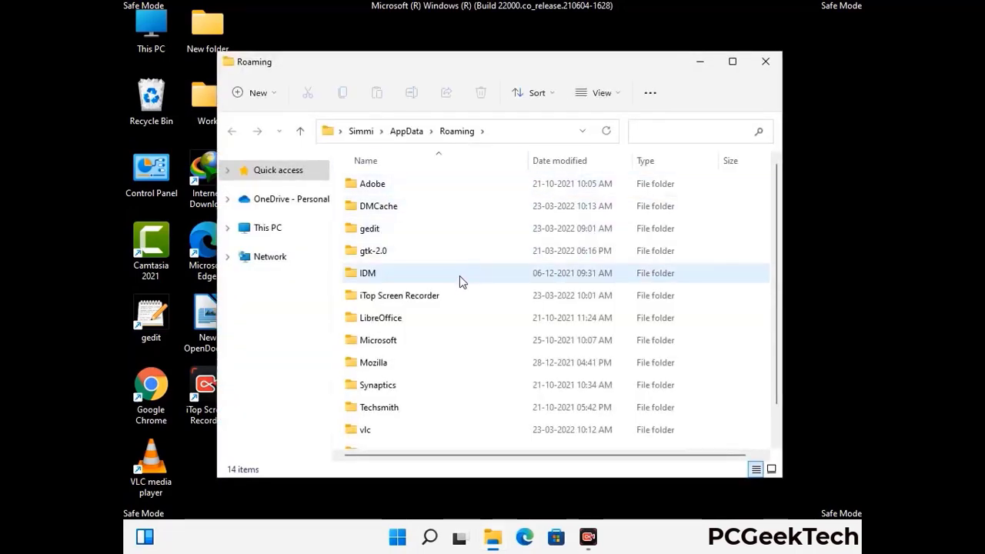
# Step: Delete the Zoom folder from AppData\Roaming and close the folder window
pyautogui.scroll(-1, 462, 292)
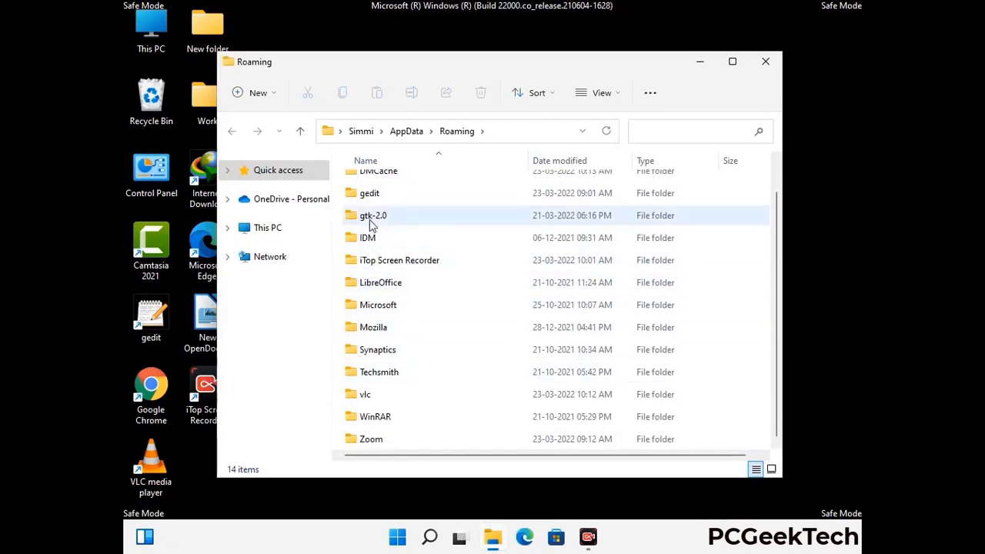
pyautogui.scroll(1, 366, 231)
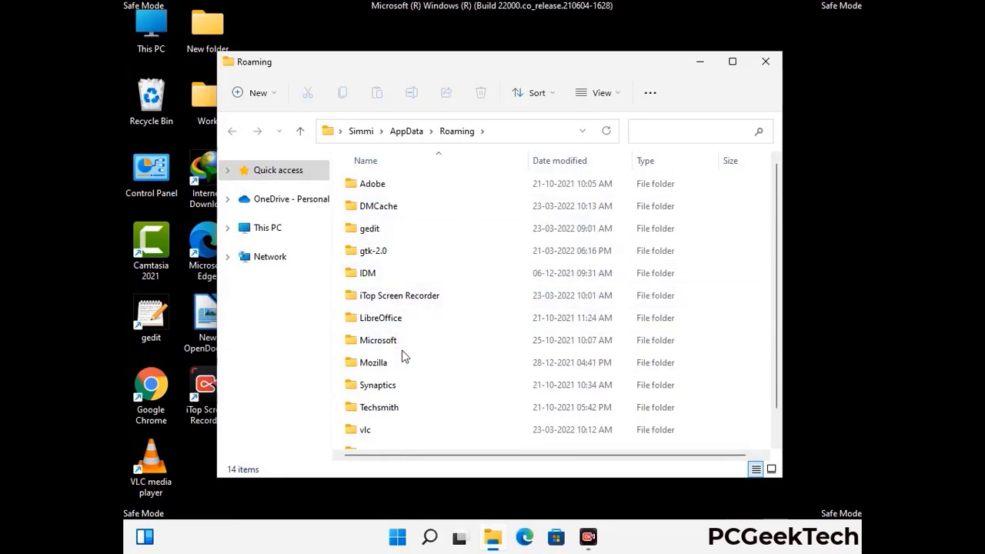
pyautogui.scroll(-1, 392, 400)
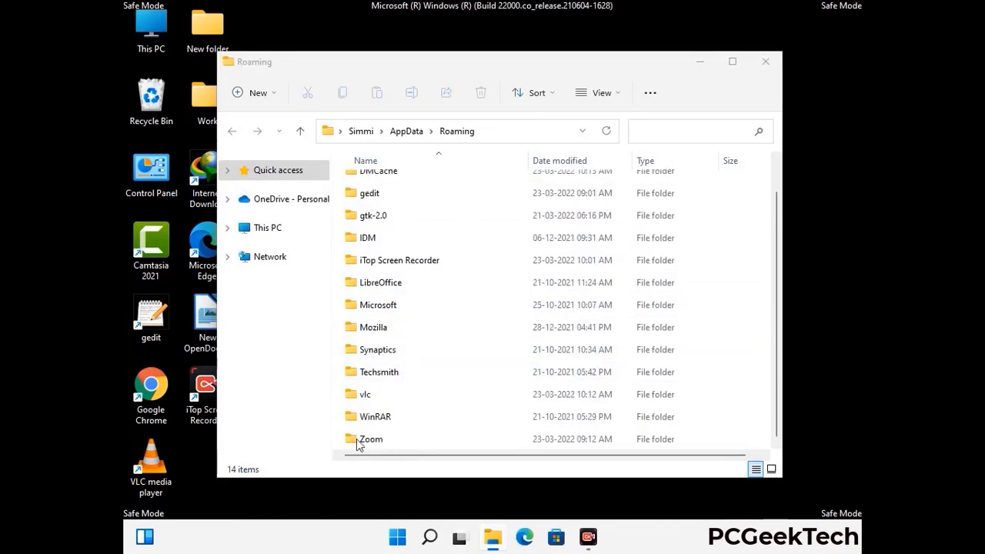
pyautogui.click(551, 439)
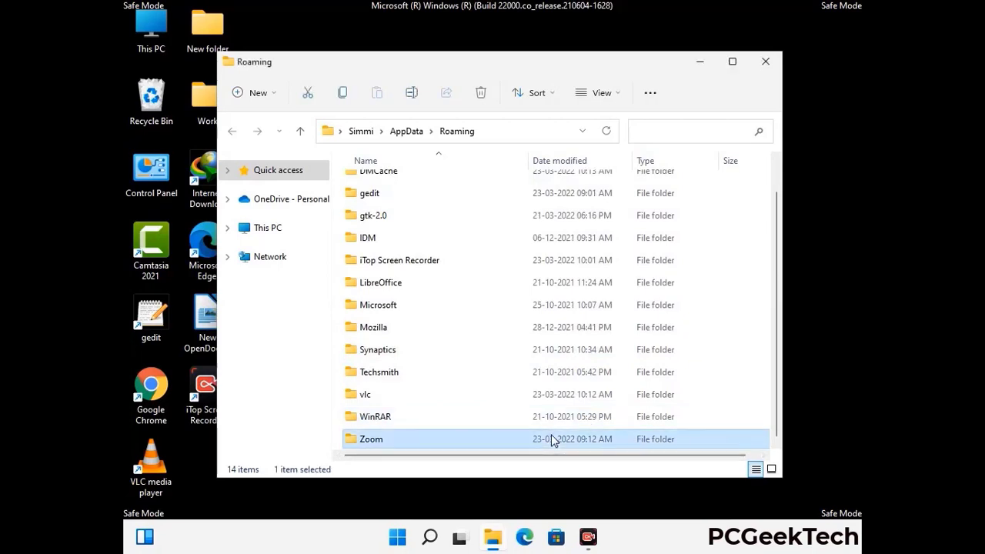
pyautogui.click(485, 97)
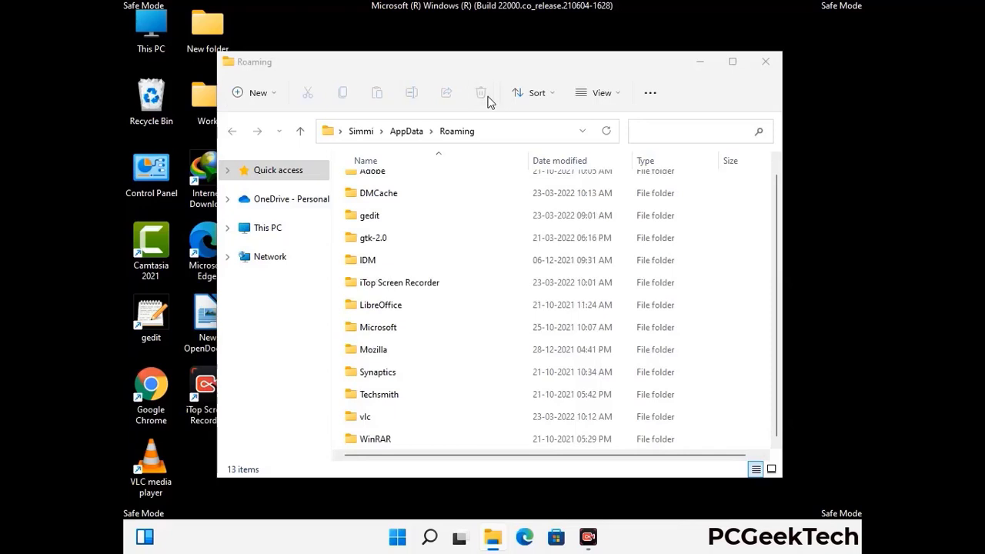
pyautogui.click(765, 66)
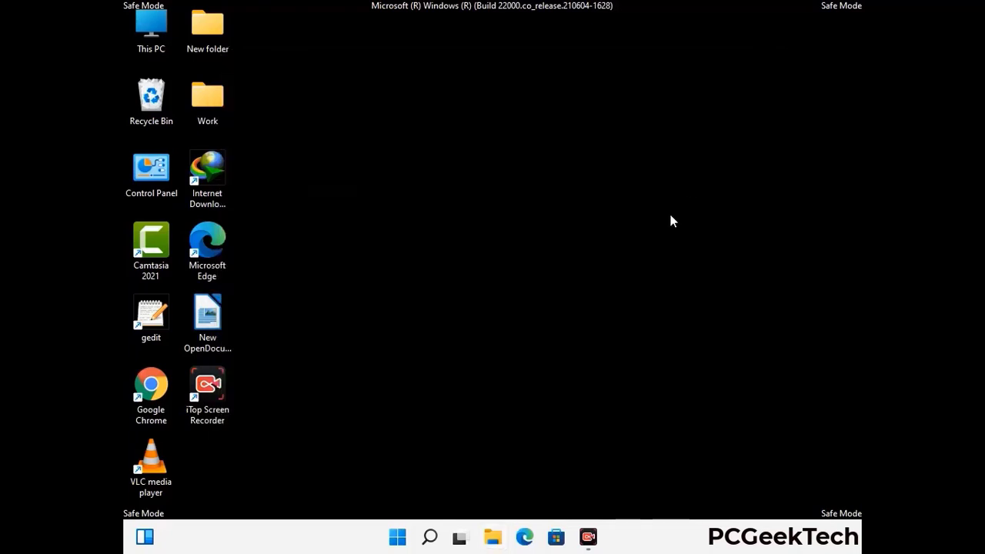
# Step: Run %LocalAppData% to open the AppData\Local folder
pyautogui.press('super+r')
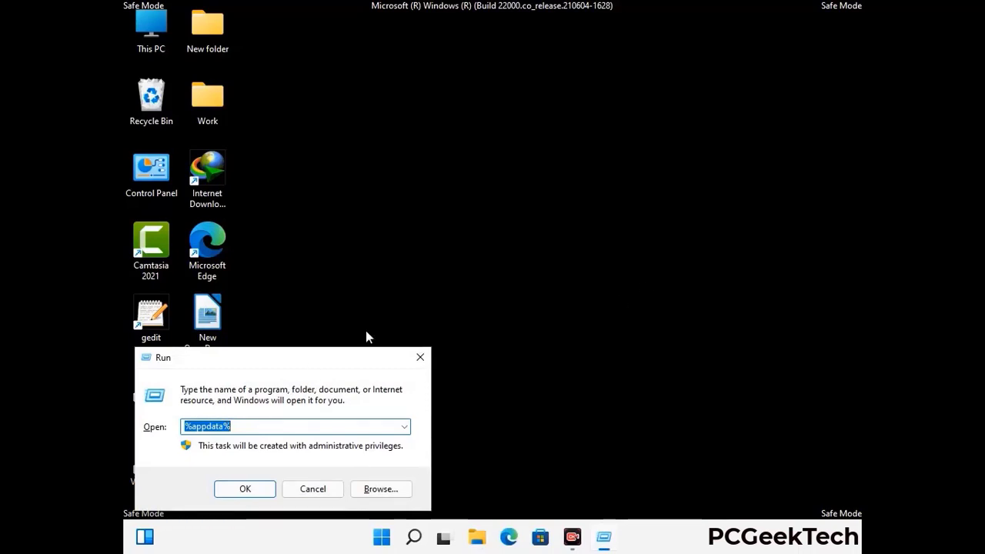
pyautogui.moveTo(308, 366); pyautogui.dragTo(517, 195)
pyautogui.write('%Local')
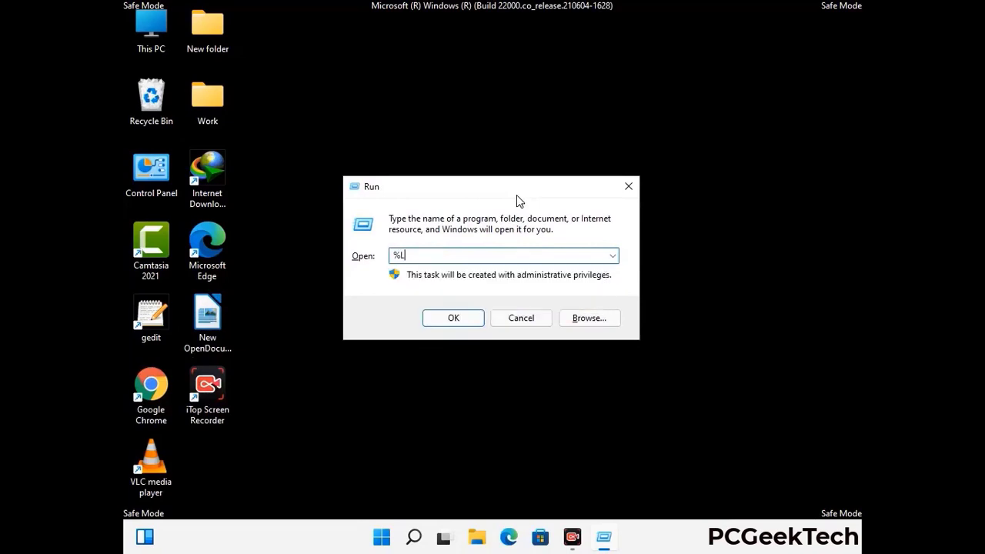
pyautogui.write('AppData%')
pyautogui.press('Return')
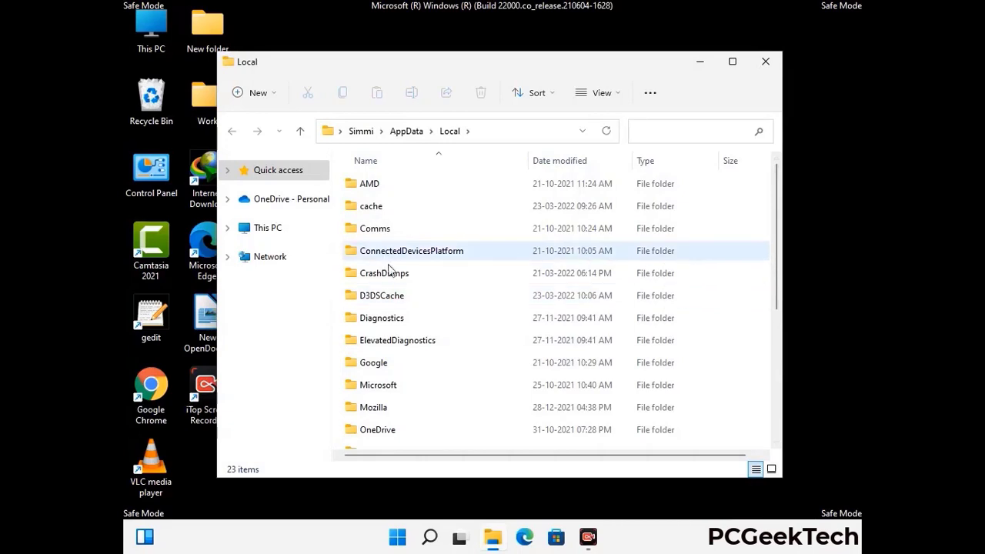
# Step: Send the Mozilla folder in AppData\Local to the Recycle Bin and close the window
pyautogui.scroll(-2, 411, 338)
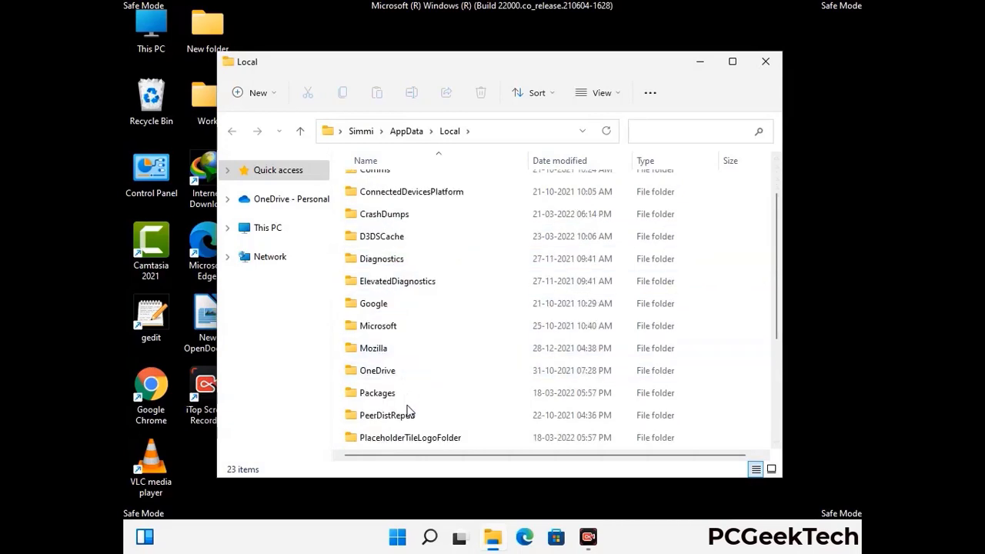
pyautogui.click(383, 351)
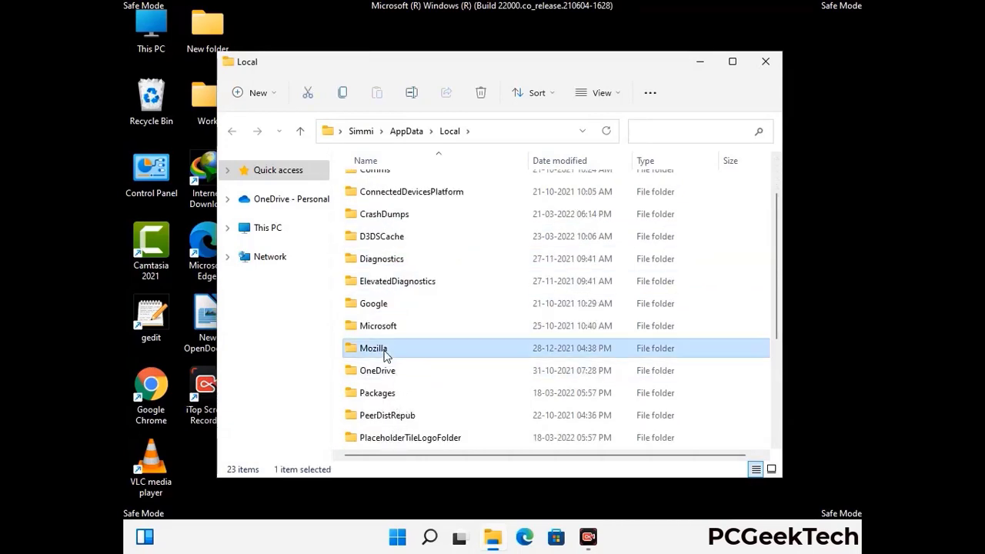
pyautogui.click(480, 94)
pyautogui.click(480, 94)
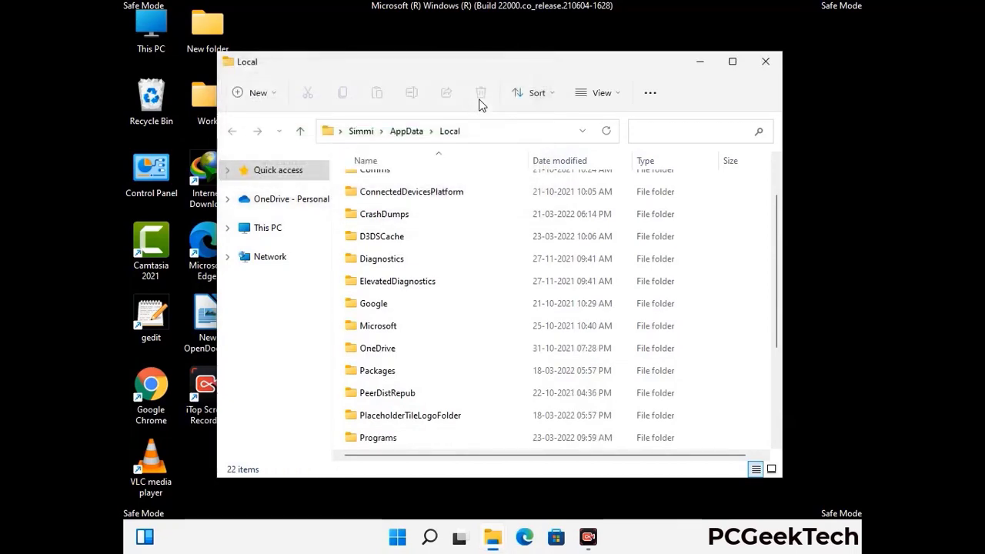
pyautogui.click(766, 63)
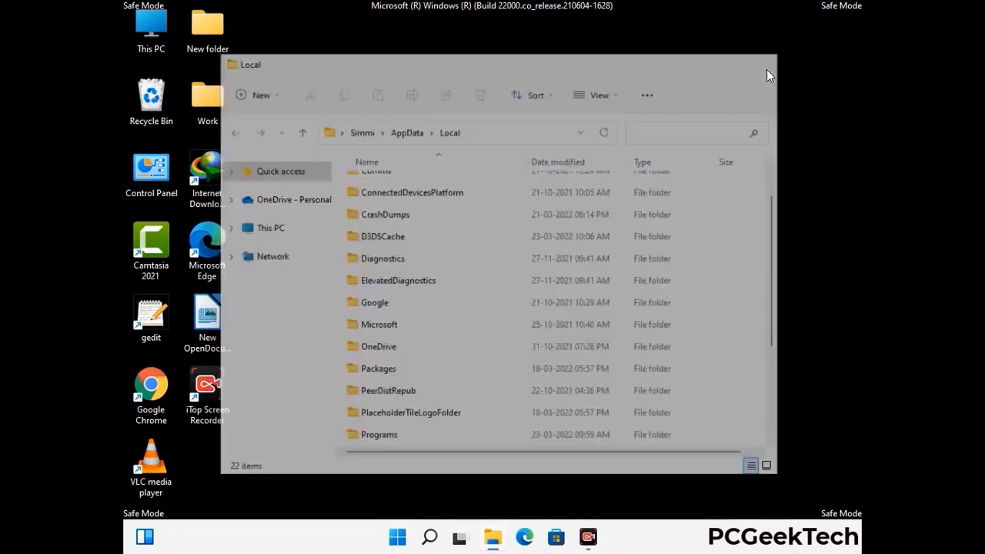
# Step: Run %ProgramData% to open the C:\ProgramData folder
pyautogui.press('super+r')
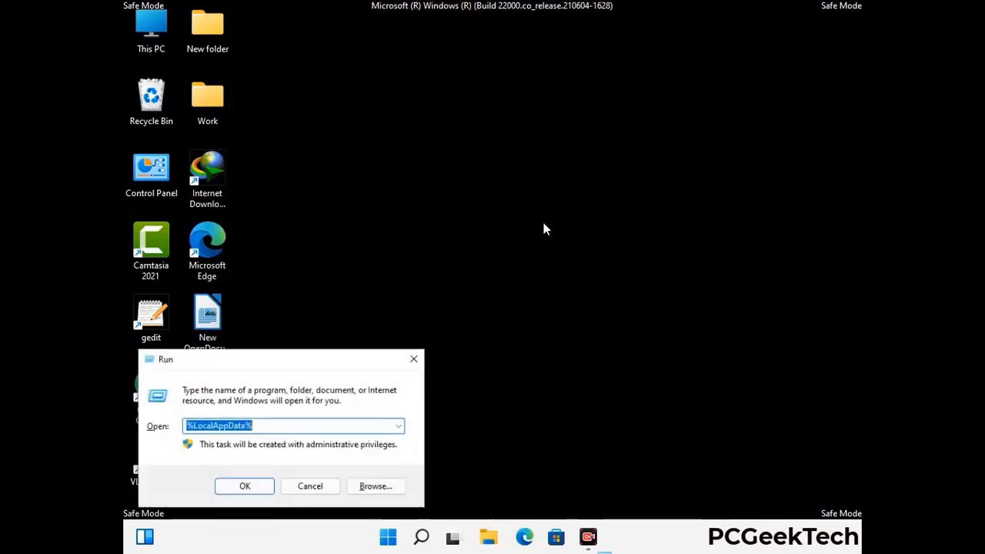
pyautogui.moveTo(254, 367); pyautogui.dragTo(452, 206)
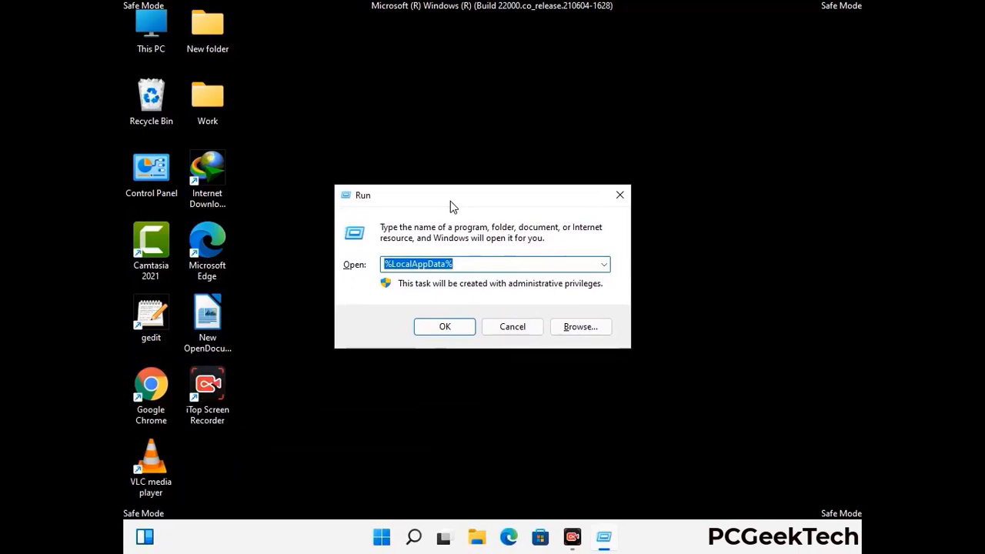
pyautogui.write('%')
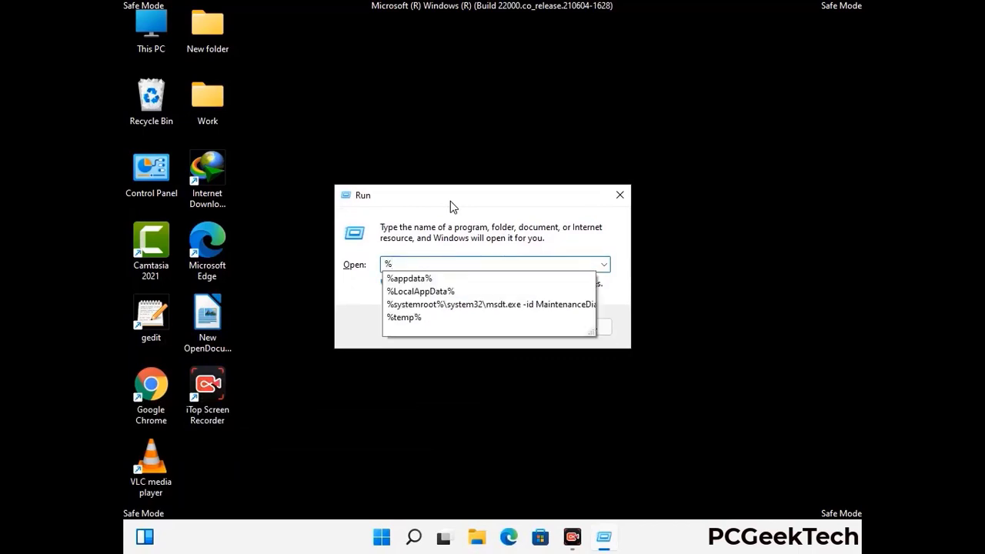
pyautogui.write('Pro')
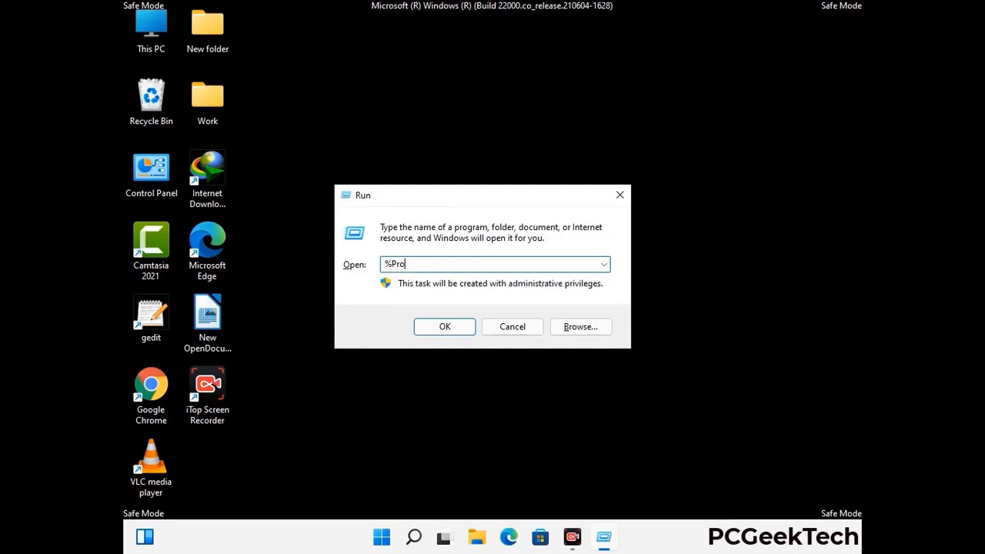
pyautogui.write('gram')
pyautogui.press('Return')
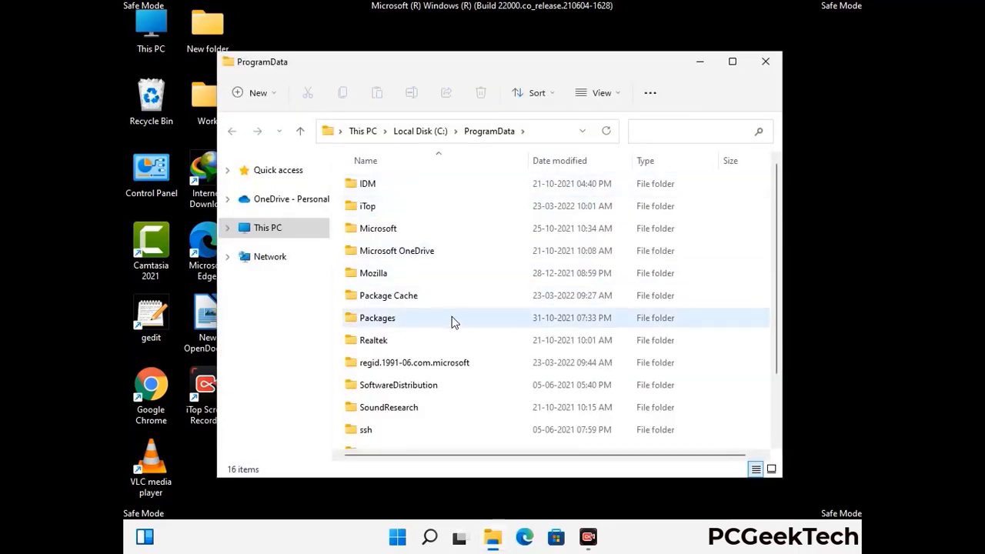
# Step: Delete the Mozilla folder from ProgramData and close the window
pyautogui.scroll(-1, 454, 327)
pyautogui.scroll(-1, 451, 328)
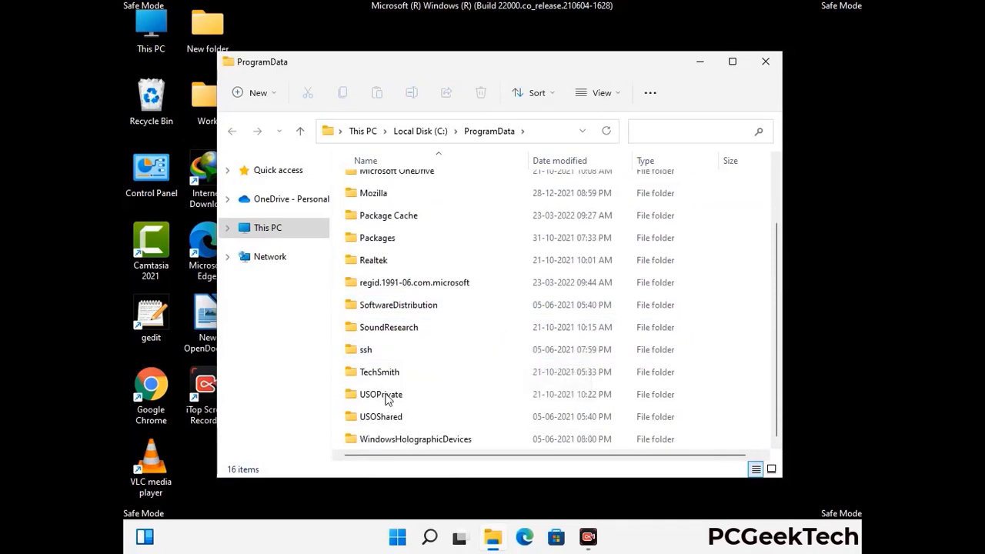
pyautogui.click(380, 193)
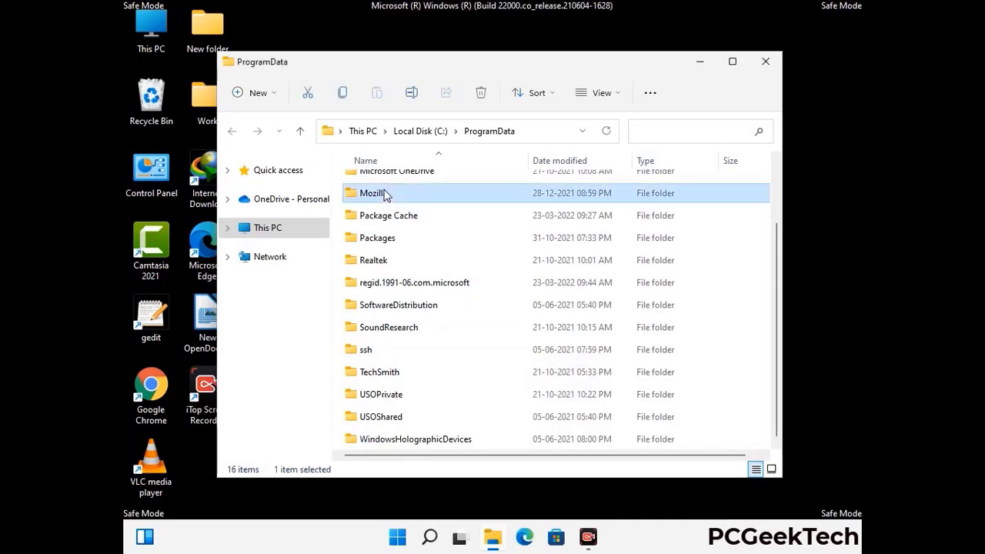
pyautogui.click(486, 93)
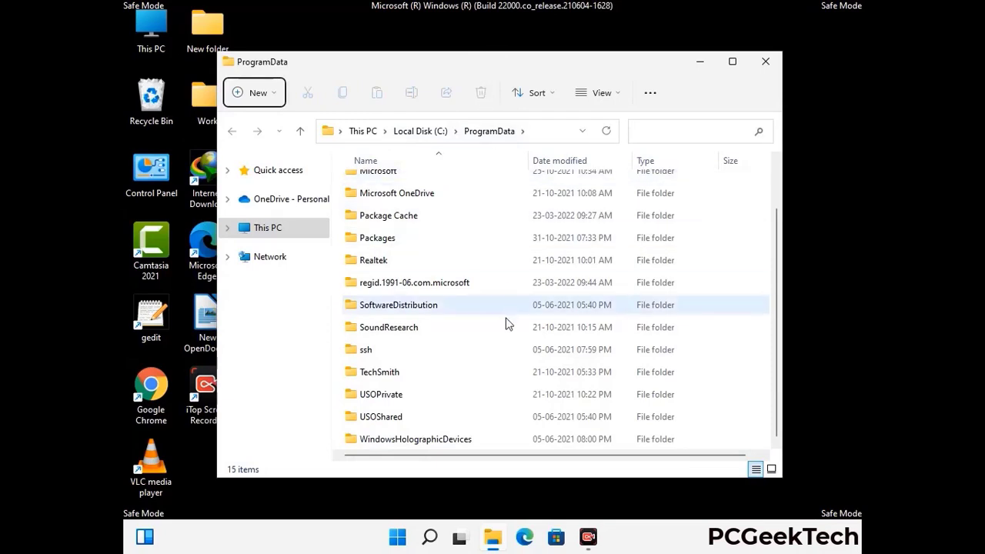
pyautogui.scroll(1, 506, 325)
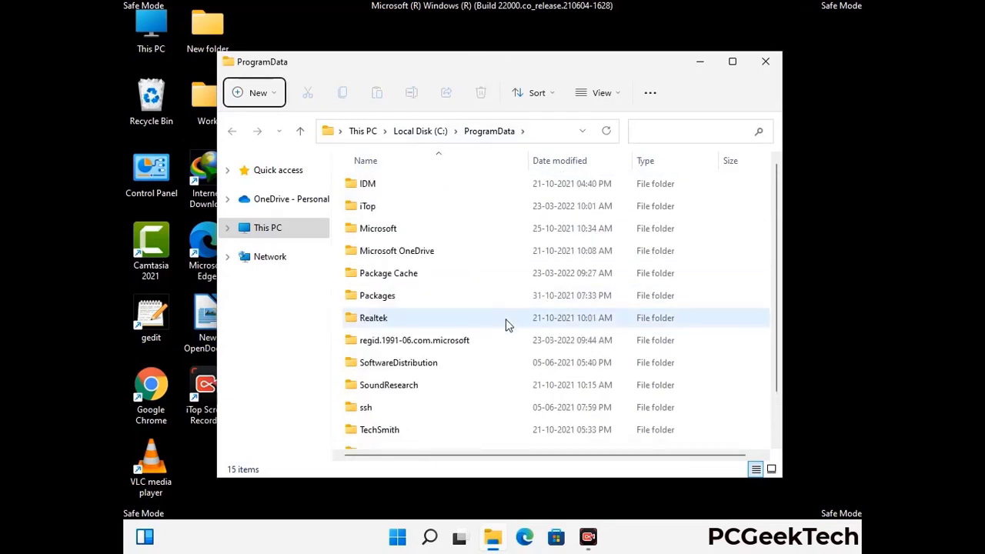
pyautogui.click(771, 60)
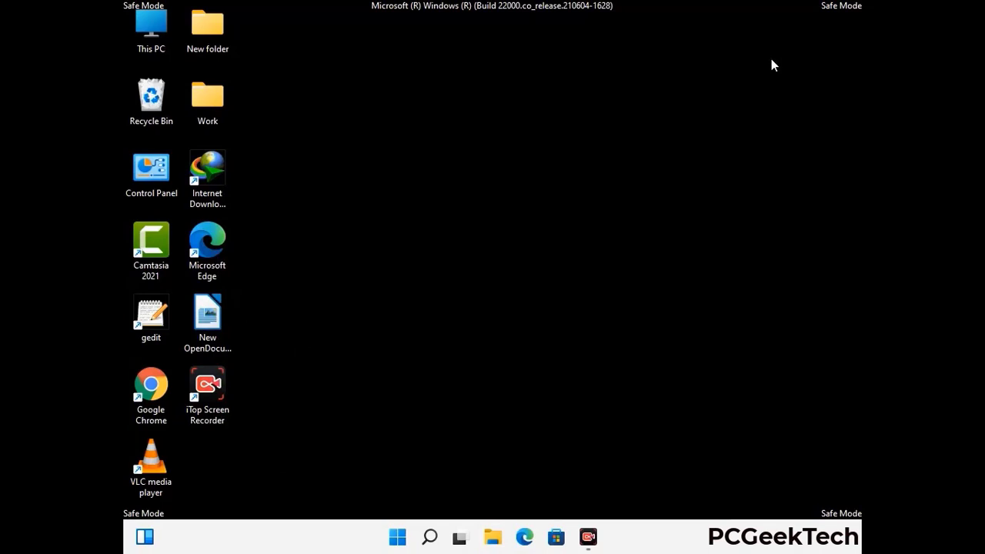
pyautogui.press('super+r')
pyautogui.moveTo(323, 359); pyautogui.dragTo(514, 199)
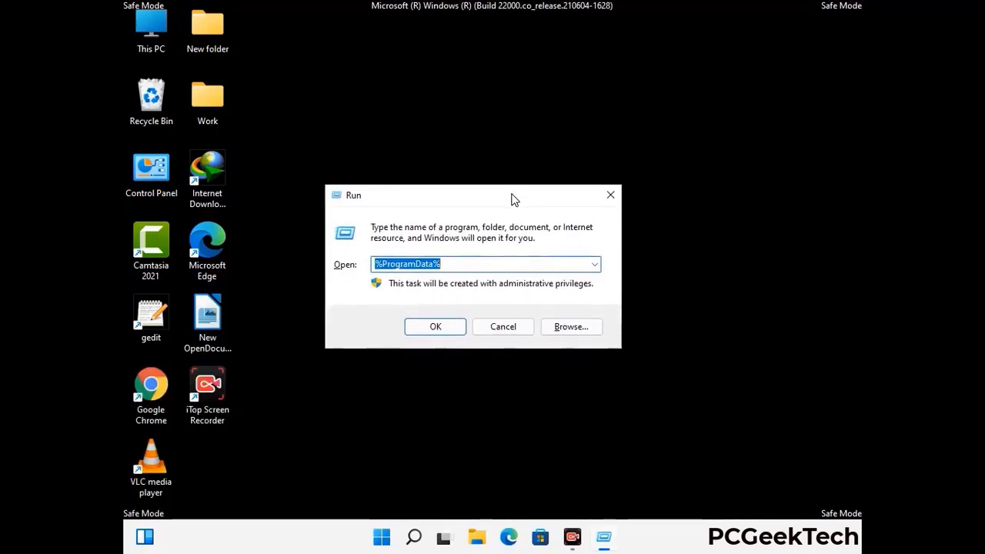
pyautogui.write('%WinDir%')
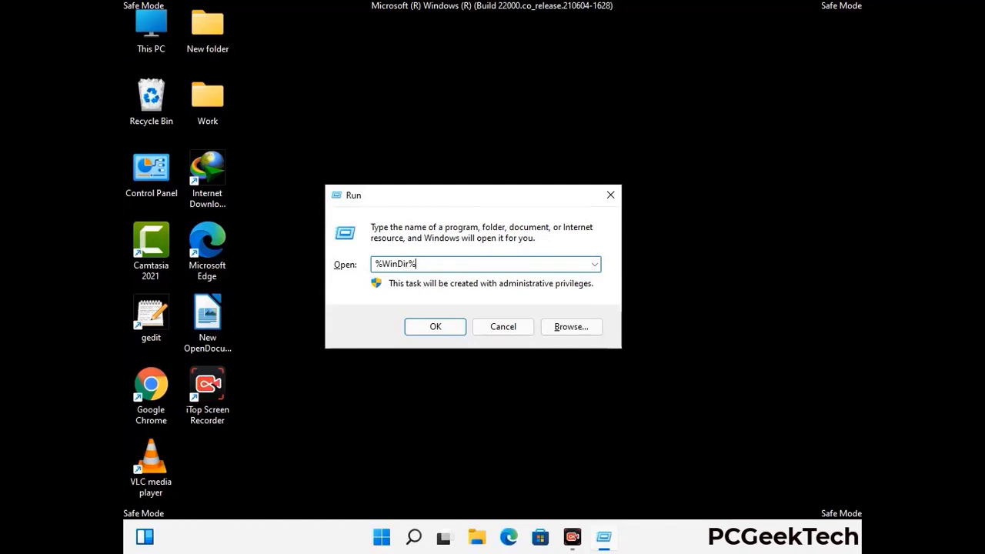
pyautogui.press('Return')
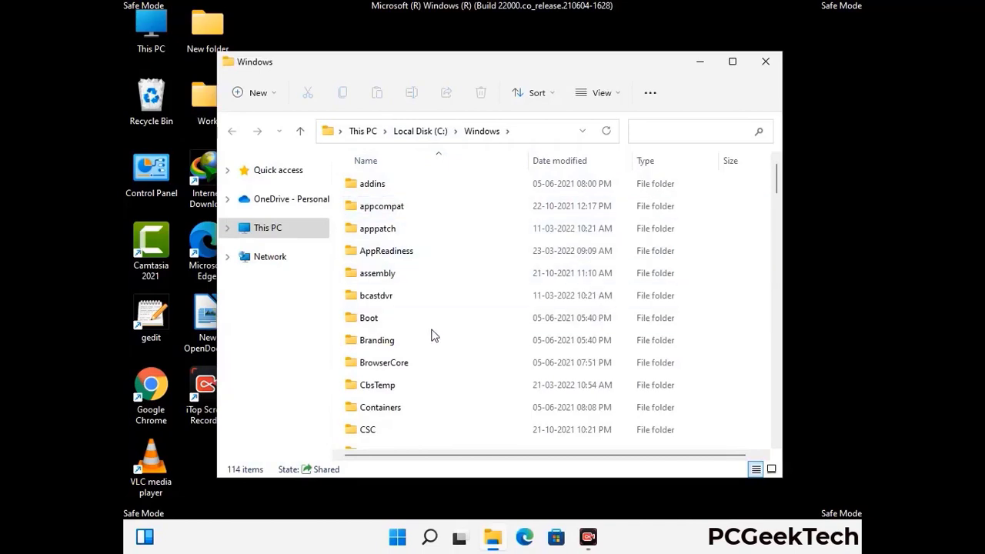
pyautogui.scroll(-1, 434, 340)
pyautogui.scroll(-3, 433, 341)
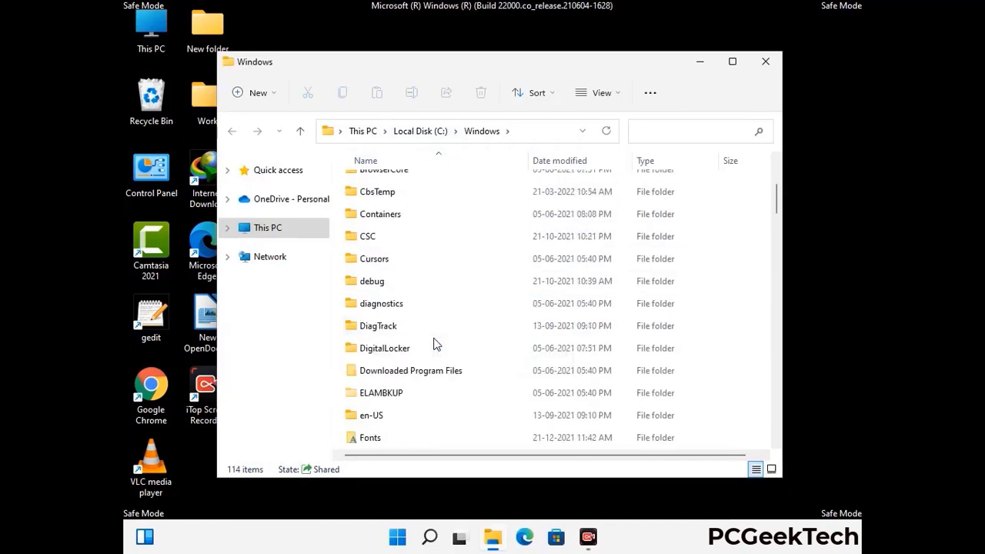
pyautogui.scroll(-5, 433, 346)
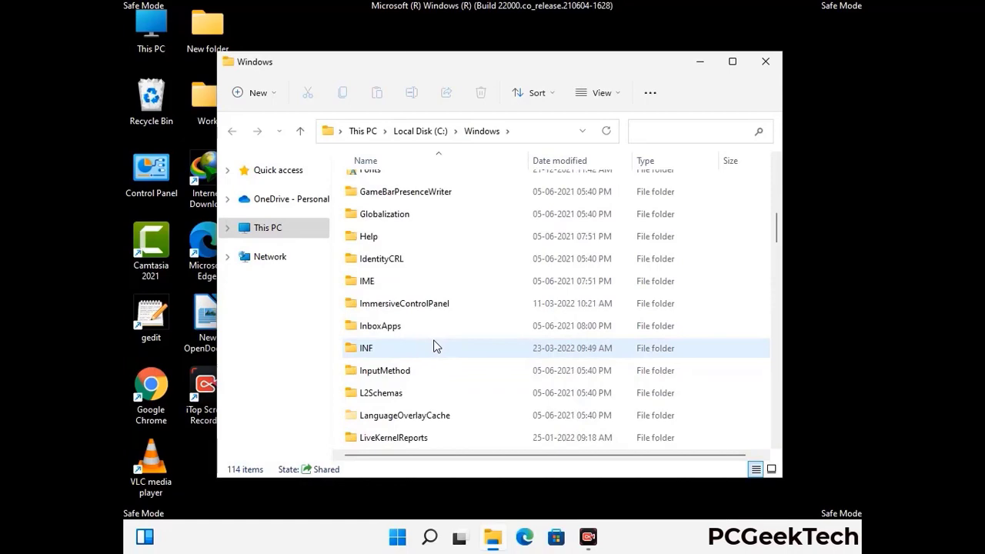
pyautogui.scroll(-4, 433, 348)
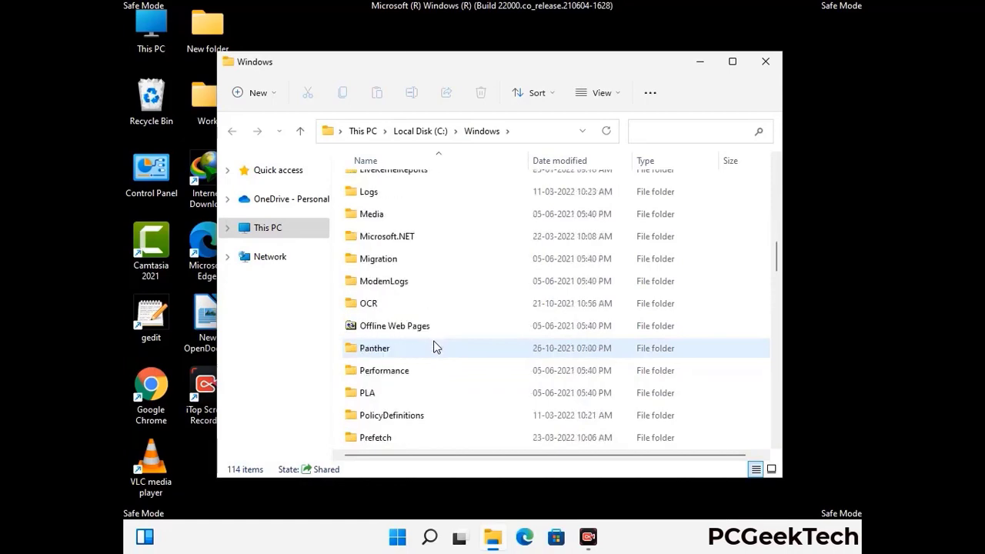
pyautogui.scroll(-7, 433, 348)
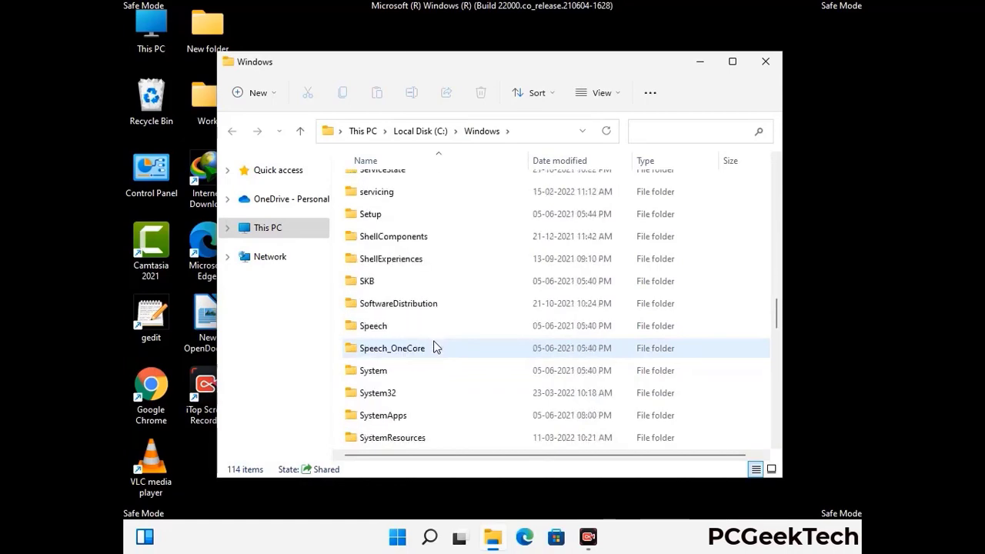
pyautogui.scroll(-7, 433, 348)
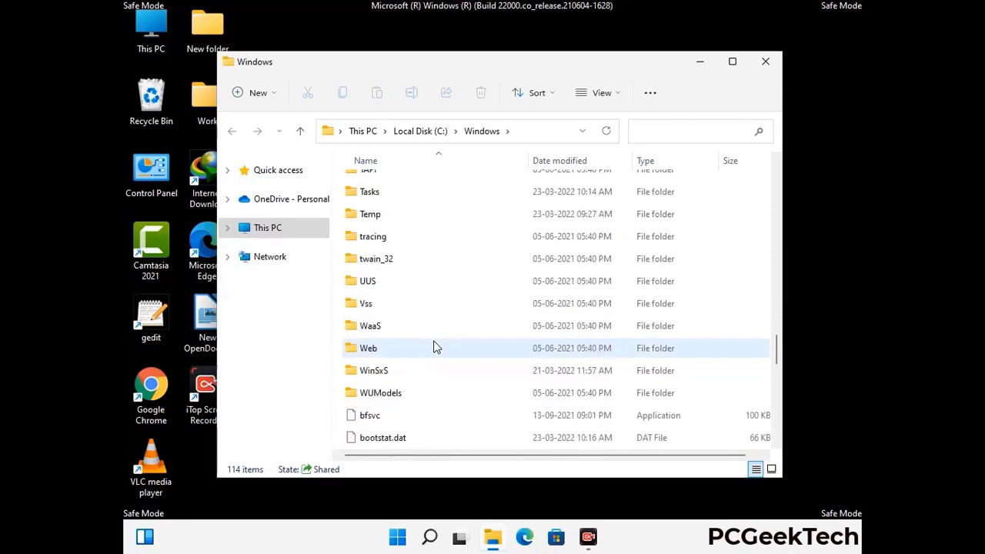
pyautogui.scroll(-7, 433, 348)
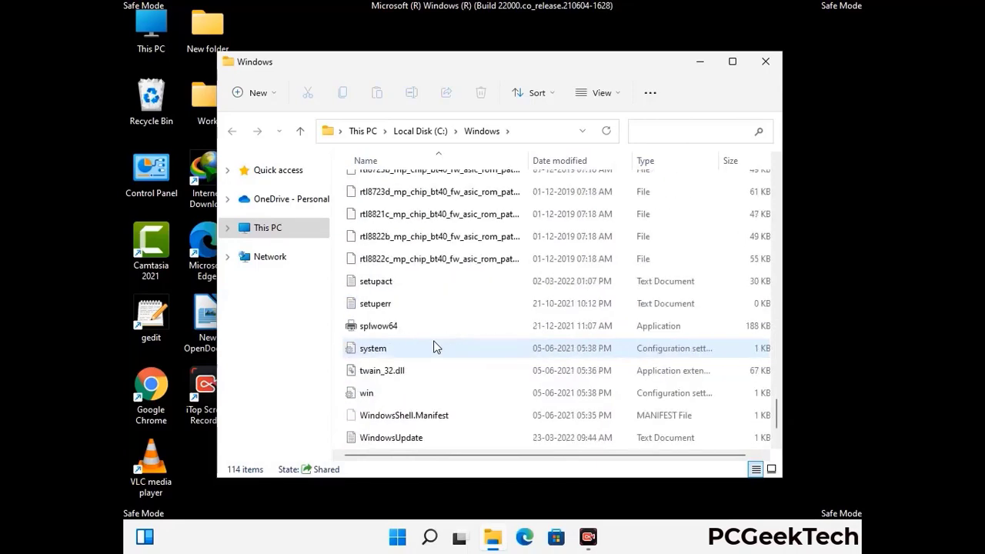
pyautogui.scroll(13, 433, 348)
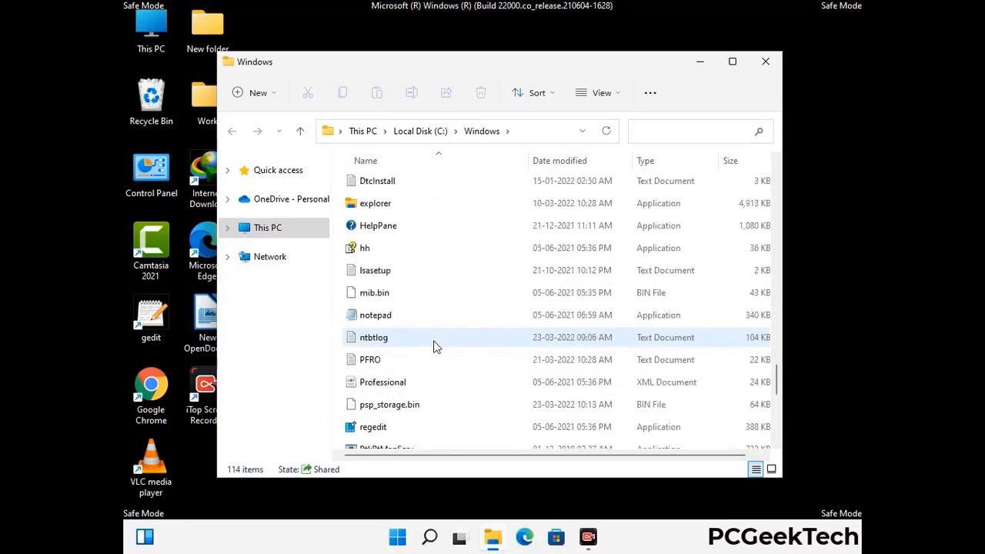
pyautogui.scroll(4, 433, 347)
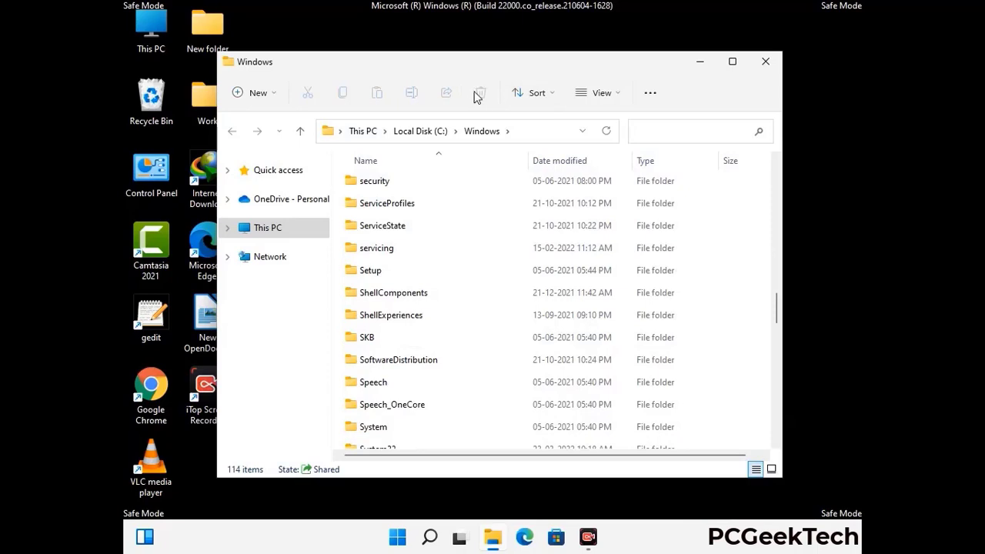
pyautogui.click(768, 62)
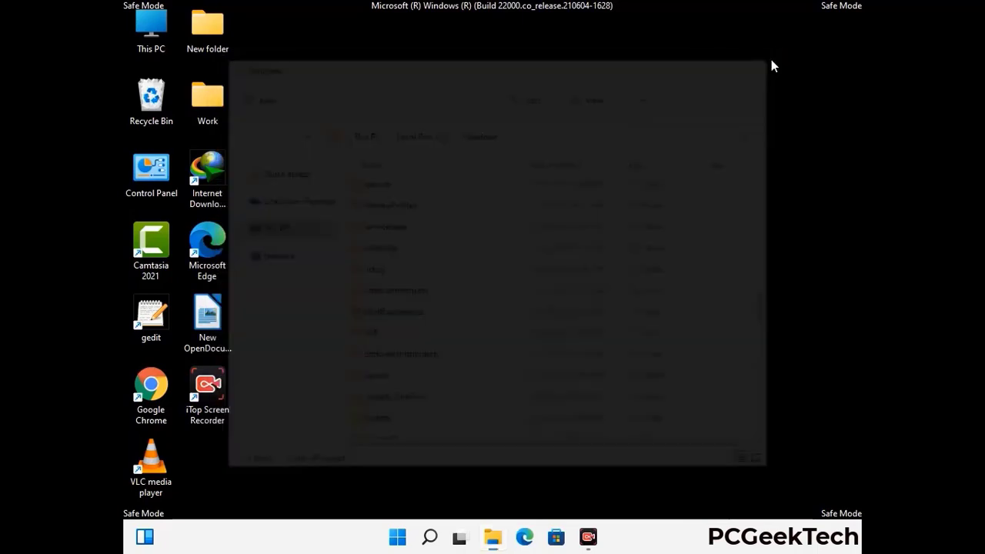
# Step: Run %temp% to open the user's AppData\Local\Temp folder
pyautogui.press('super+r')
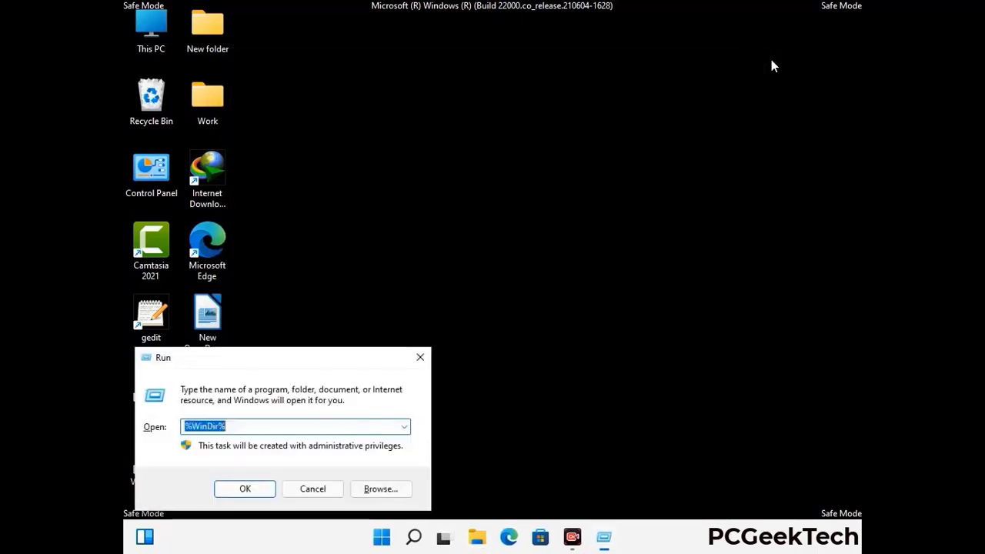
pyautogui.moveTo(325, 358); pyautogui.dragTo(560, 133)
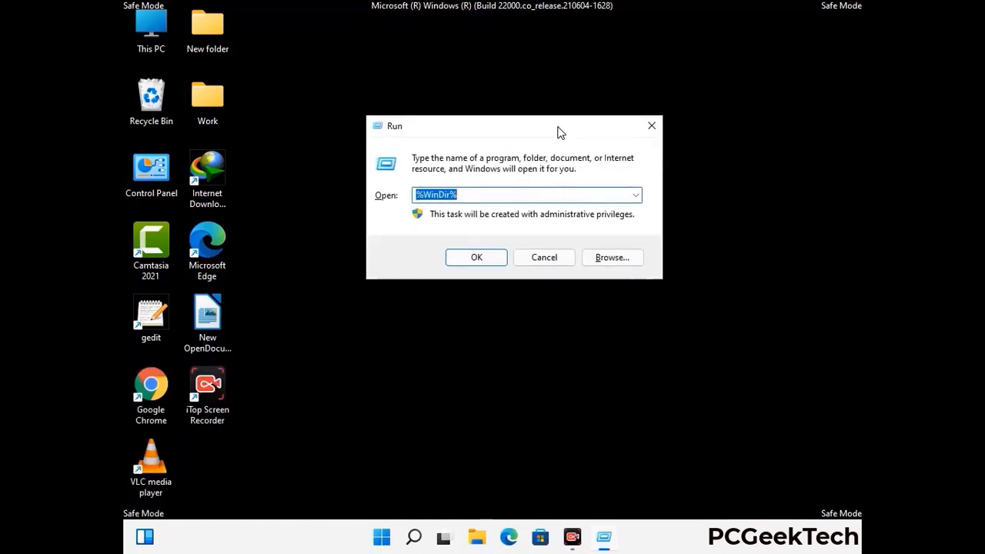
pyautogui.write('%temp%')
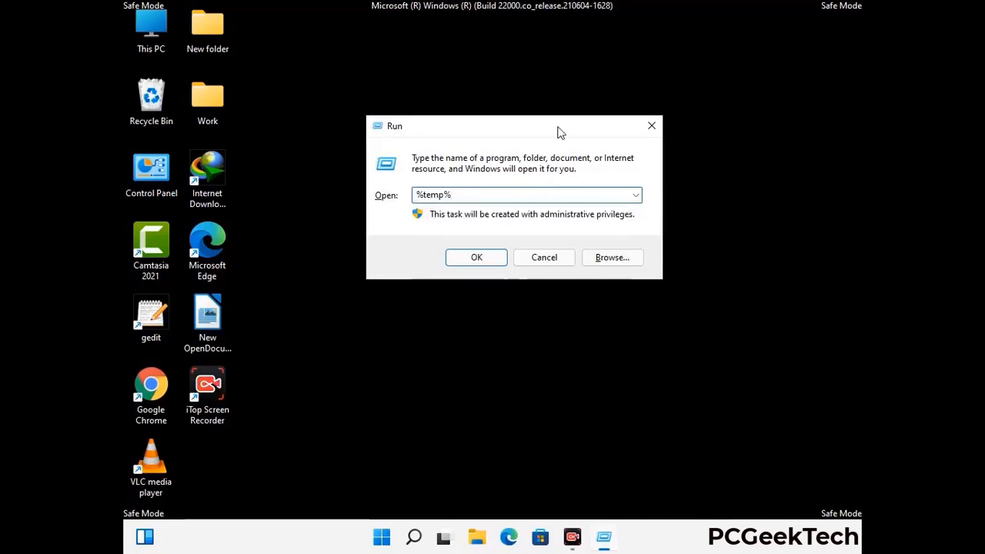
pyautogui.click(477, 257)
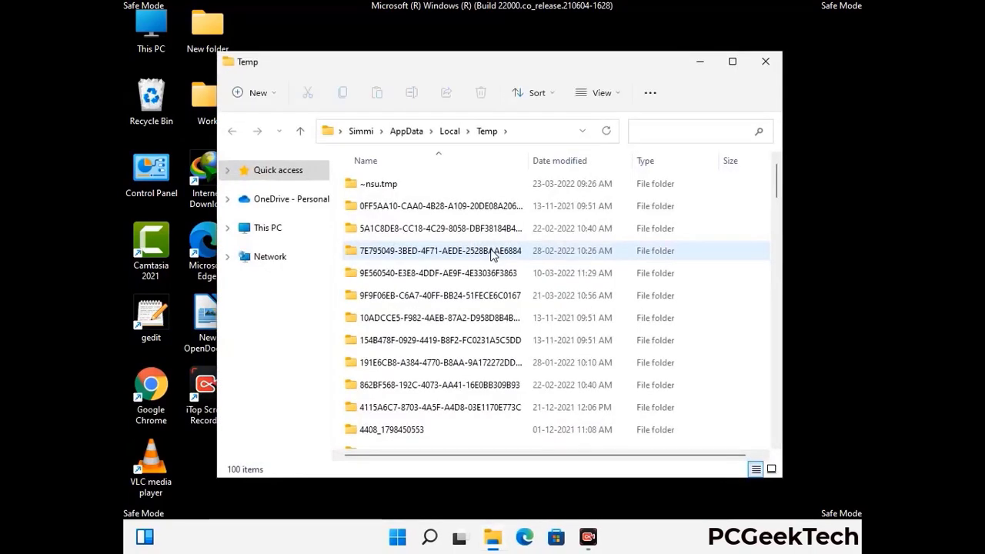
# Step: Select all 100 Temp items, delete them, and close the window
pyautogui.click(447, 297)
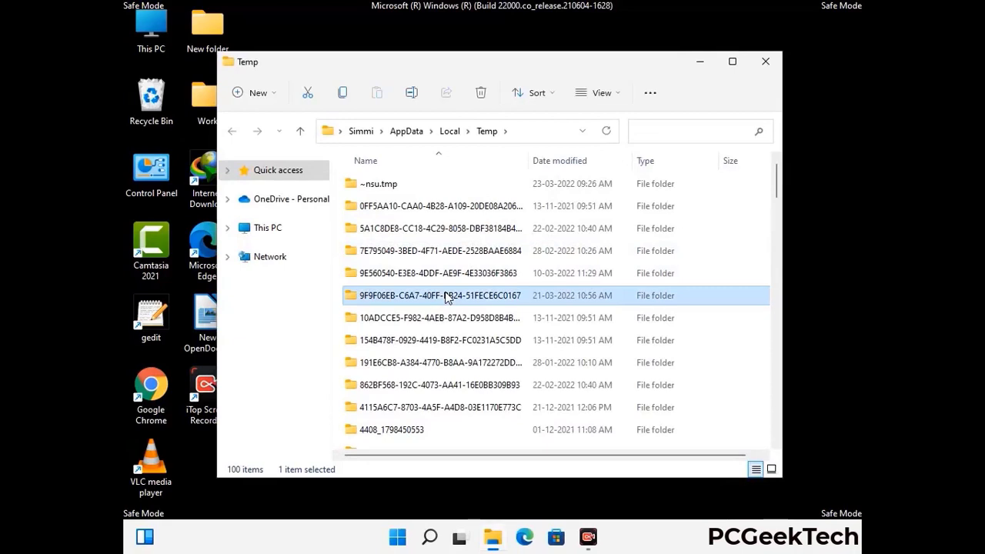
pyautogui.hotkey('ctrl', 'a')
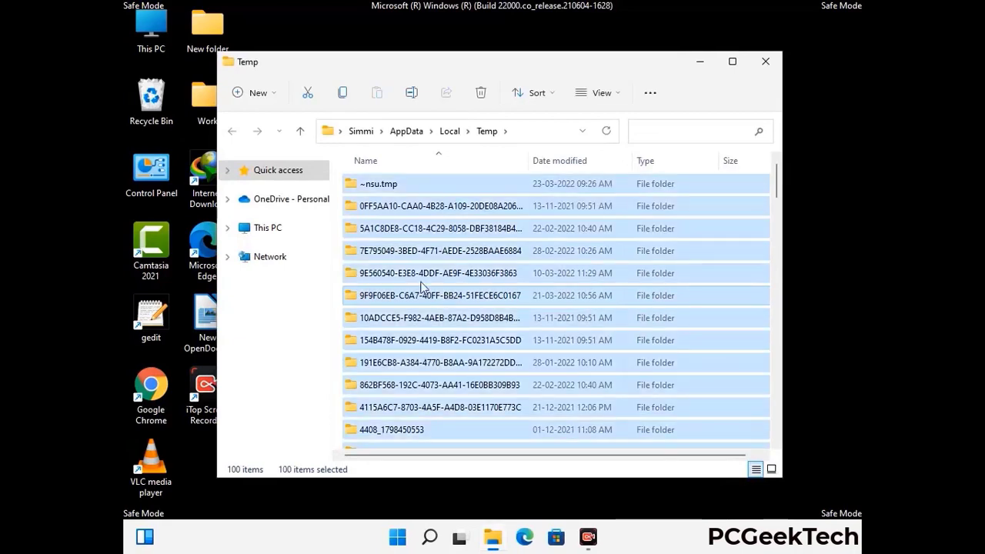
pyautogui.click(483, 94)
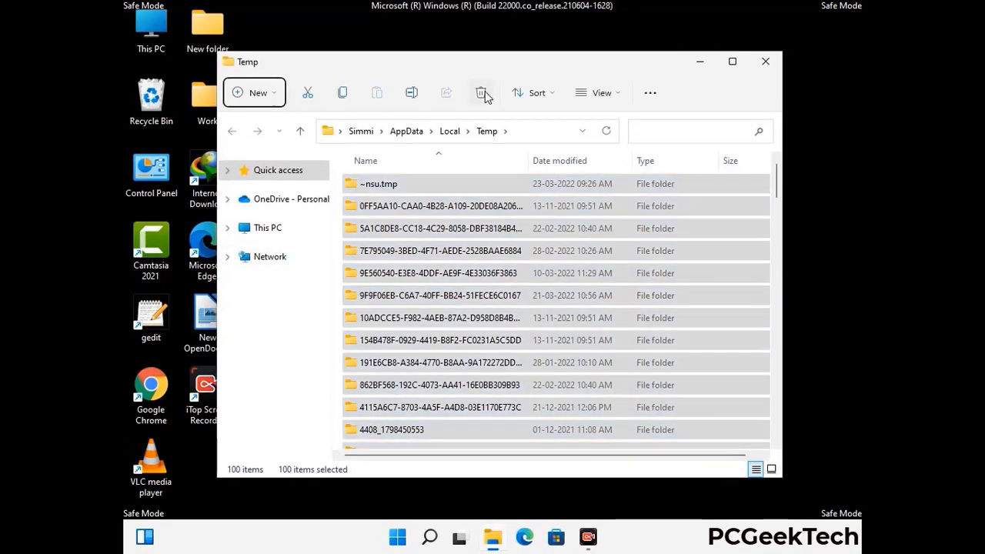
pyautogui.click(766, 61)
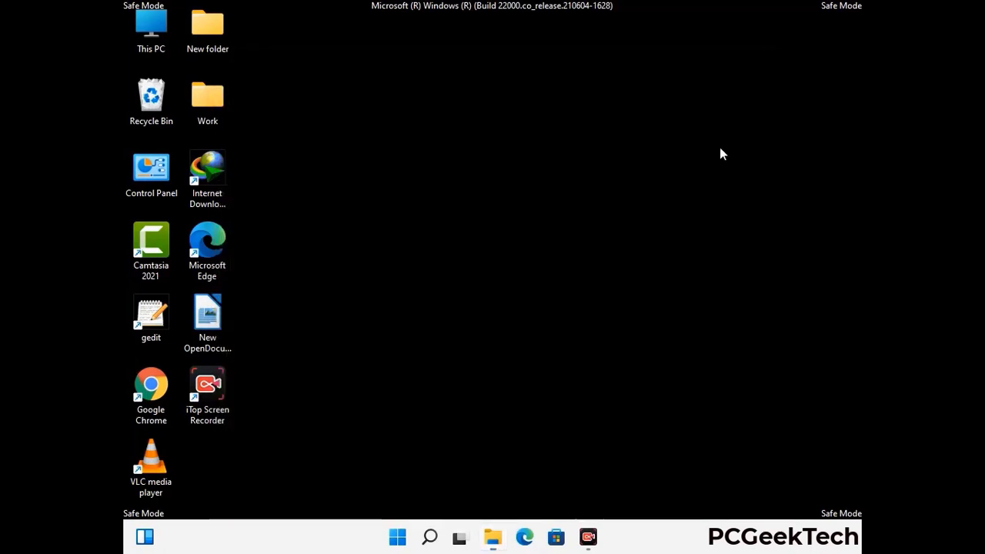
# Step: Open the C:\Windows\Temp folder with the temp command from the Run prompt
pyautogui.press('super+r')
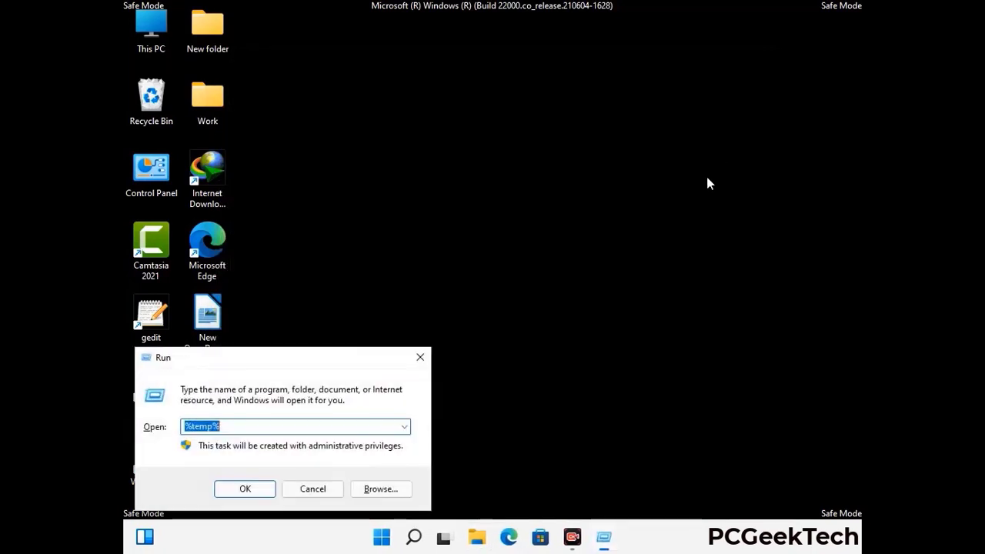
pyautogui.moveTo(334, 357); pyautogui.dragTo(560, 144)
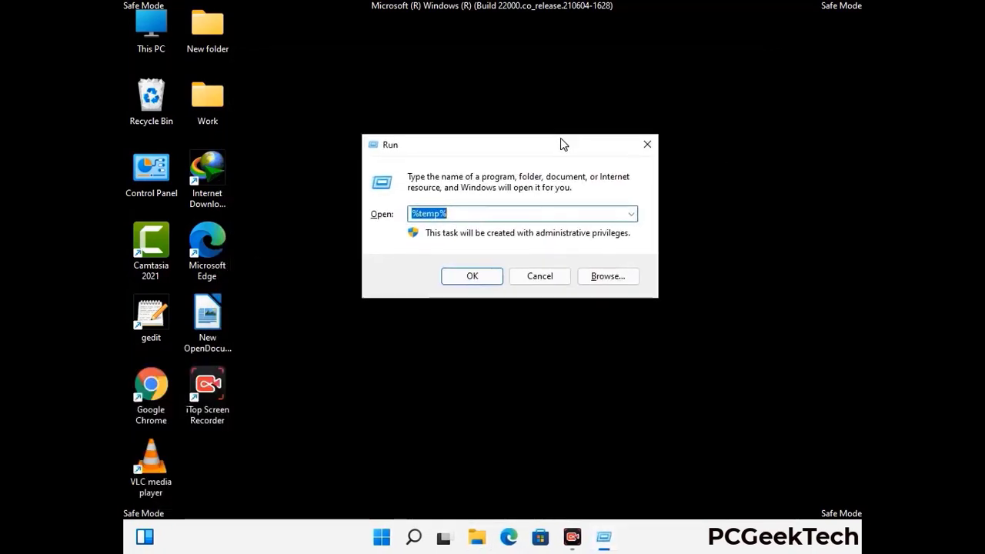
pyautogui.write('temp')
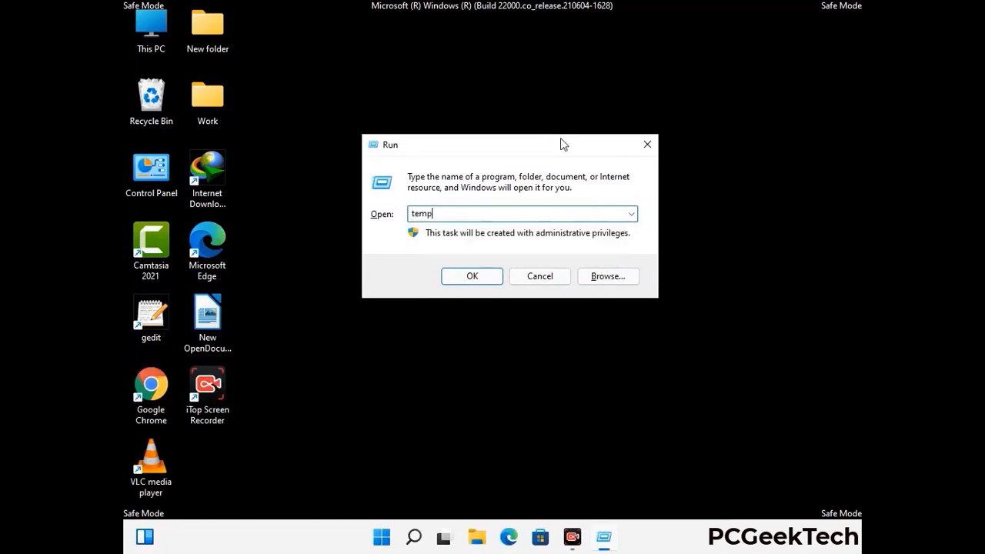
pyautogui.press('Return')
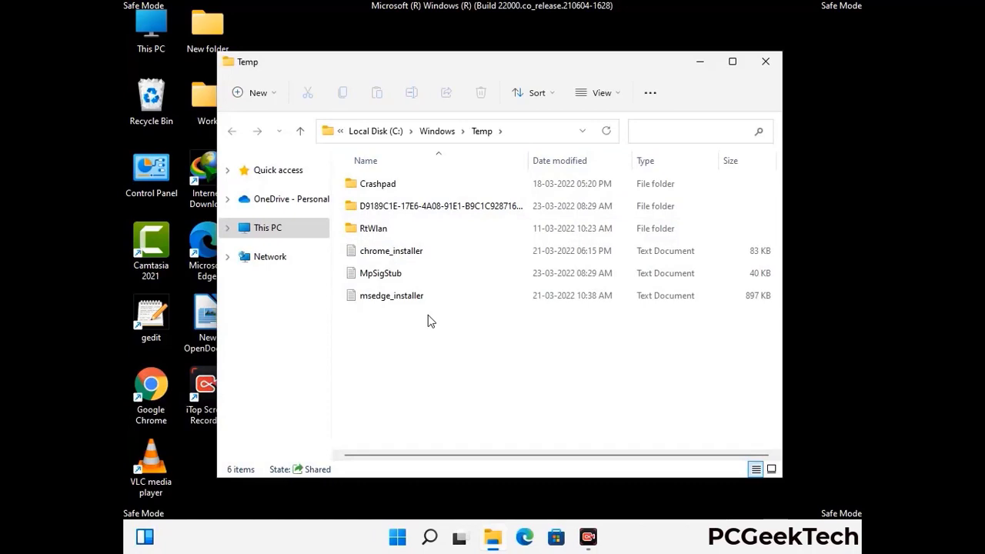
# Step: Delete all six items in Windows Temp and close the folder window
pyautogui.hotkey('ctrl', 'a')
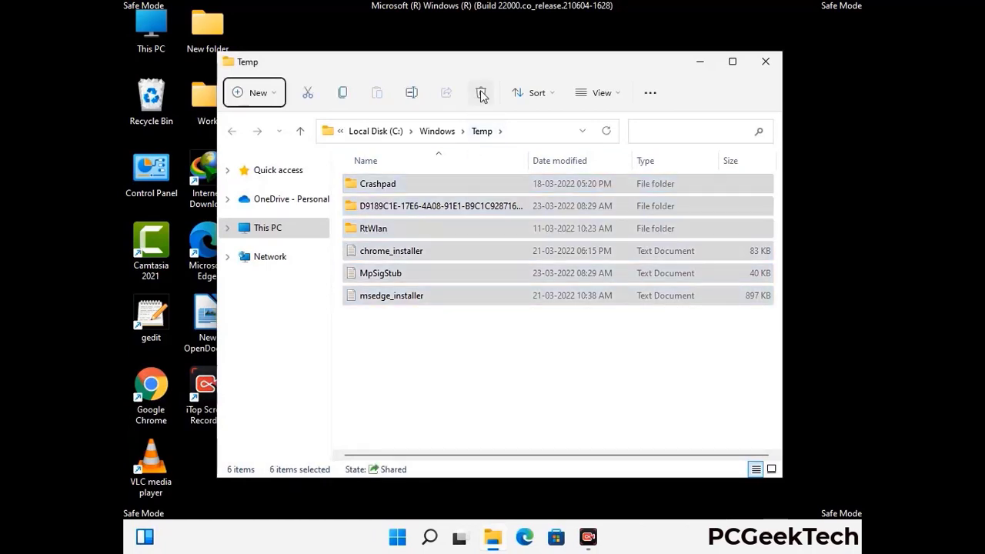
pyautogui.click(481, 92)
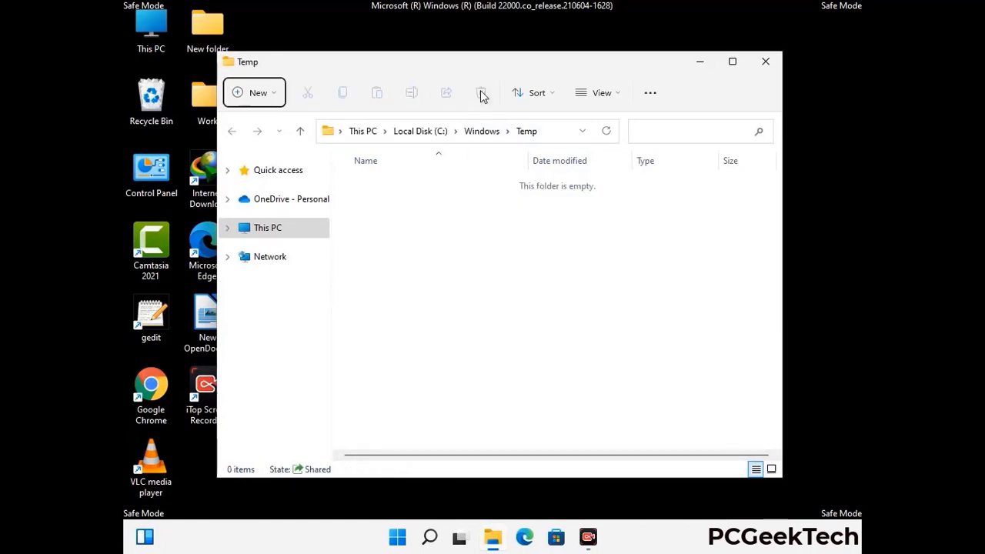
pyautogui.click(766, 61)
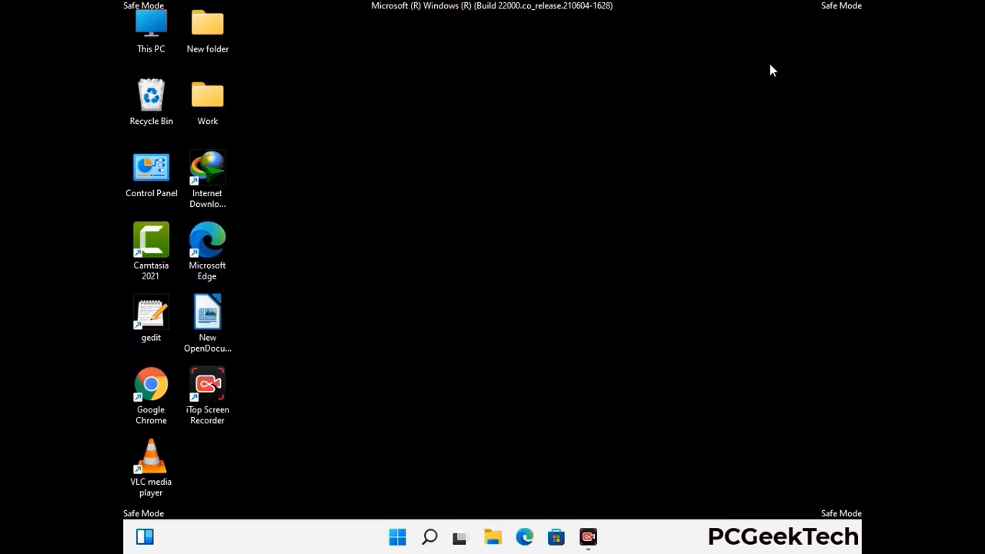
# Step: Launch Registry Editor with the regedit command from the Run prompt
pyautogui.press('super+r')
pyautogui.moveTo(302, 362); pyautogui.dragTo(513, 124)
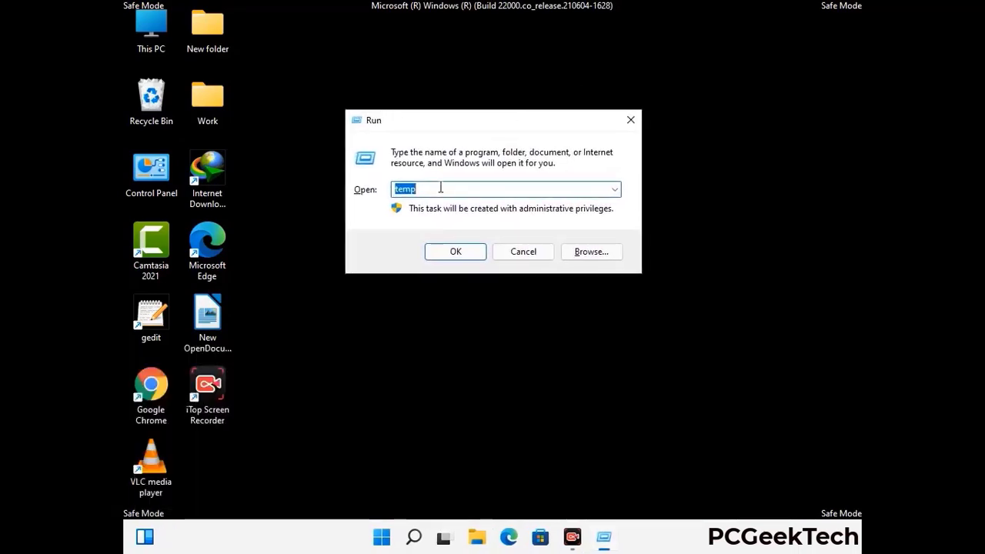
pyautogui.write('regedit')
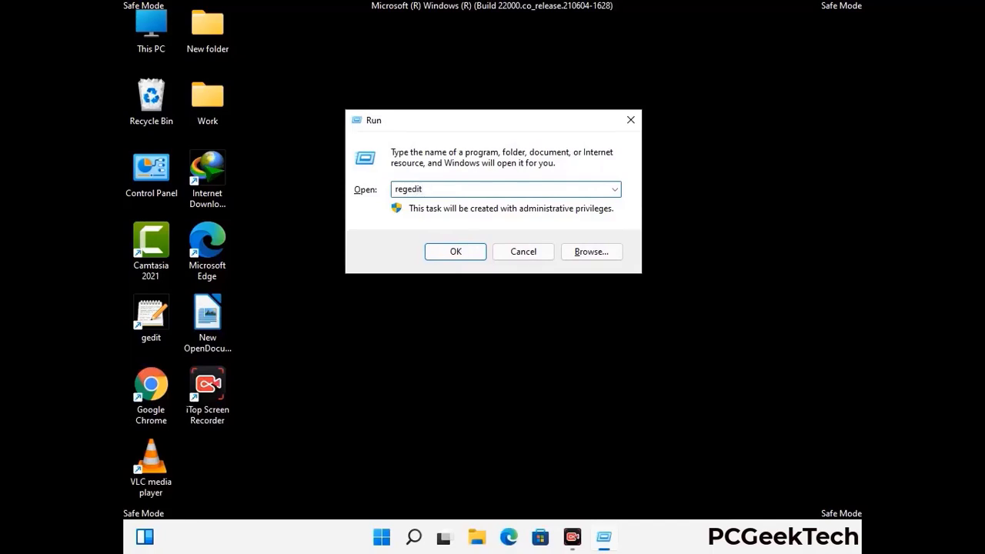
pyautogui.press('Return')
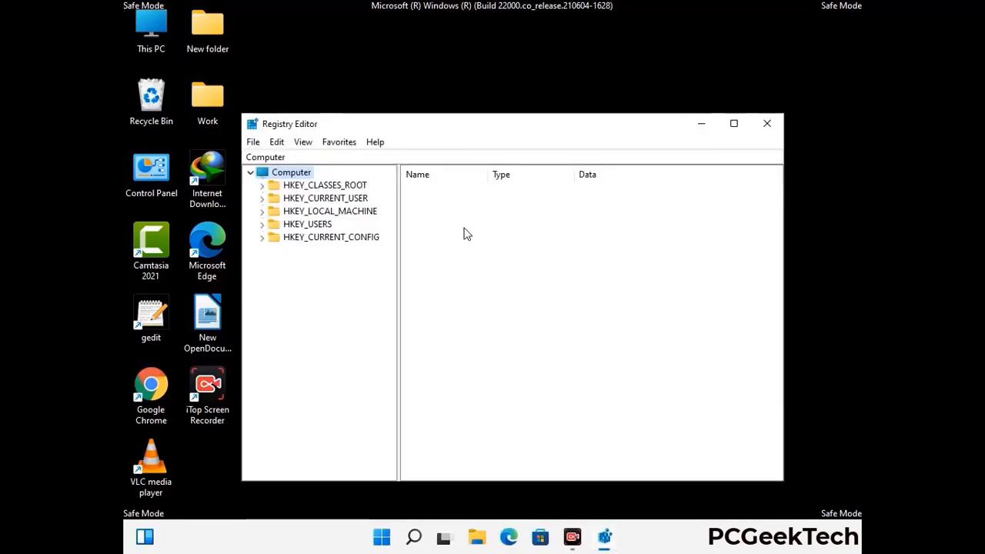
# Step: Expand HKEY_CURRENT_USER, then Software, then Microsoft in the key tree
pyautogui.click(329, 211)
pyautogui.click(262, 197)
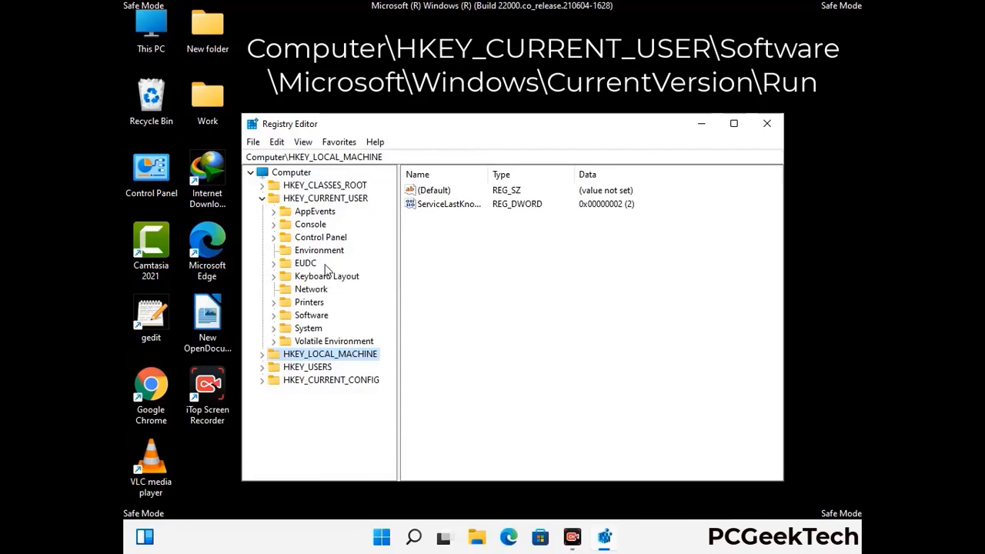
pyautogui.click(309, 317)
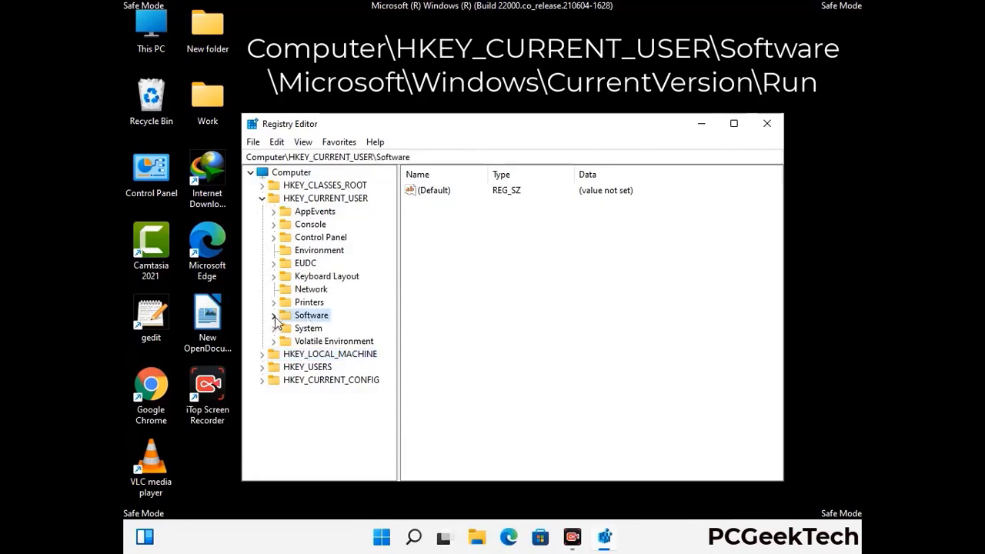
pyautogui.click(270, 317)
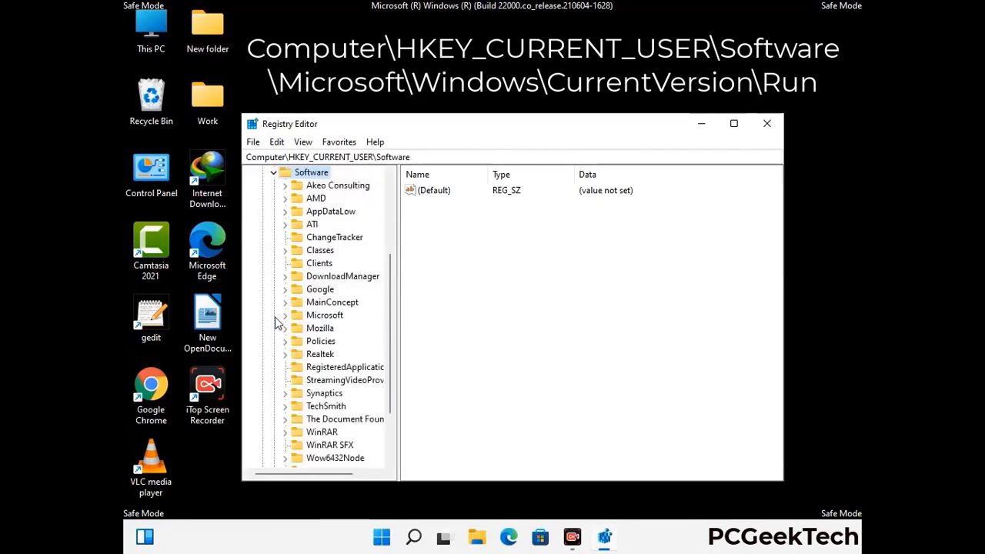
pyautogui.doubleClick(321, 315)
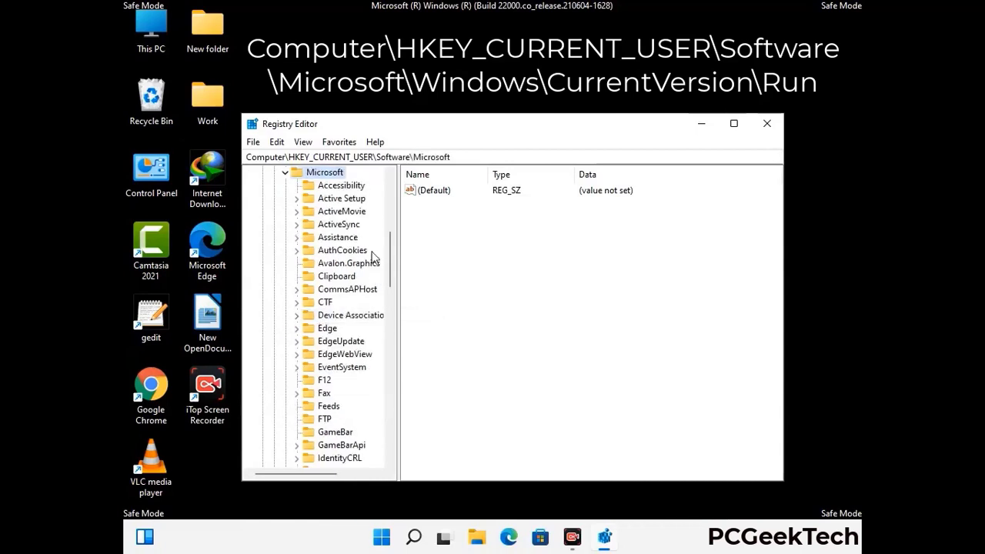
# Step: Open the Windows key under Microsoft, then its CurrentVersion subkey
pyautogui.scroll(-2, 356, 337)
pyautogui.scroll(-2, 357, 337)
pyautogui.scroll(-1, 357, 337)
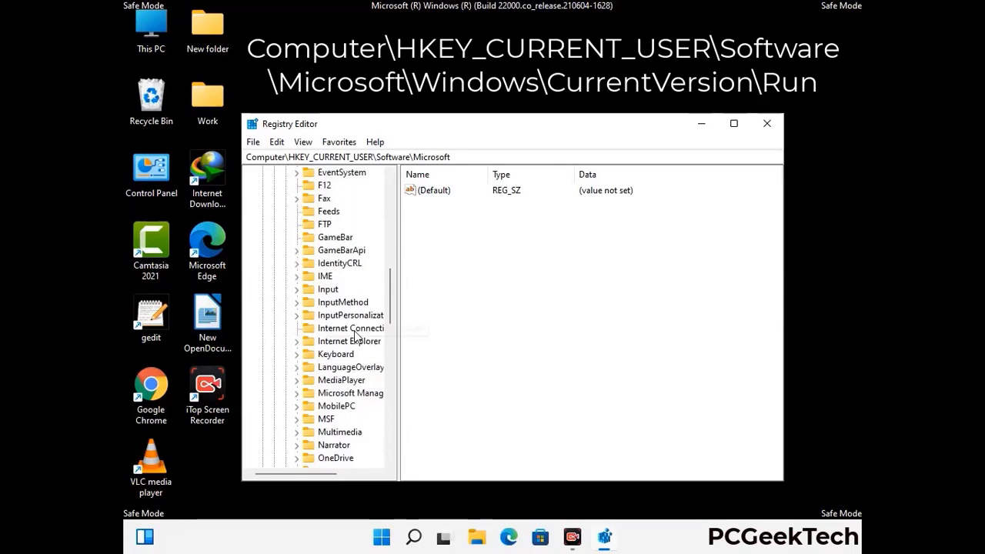
pyautogui.scroll(-2, 356, 337)
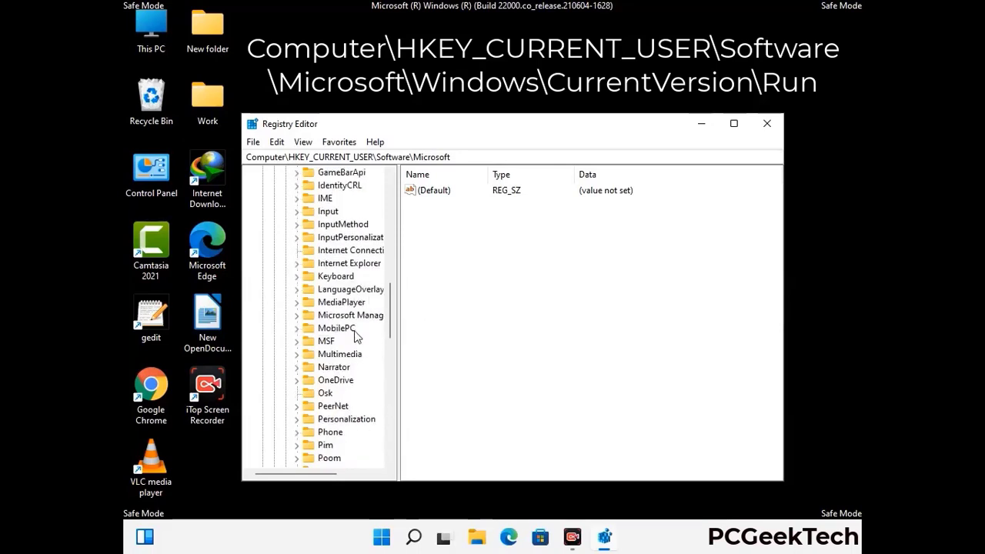
pyautogui.scroll(-7, 356, 337)
pyautogui.scroll(-3, 357, 337)
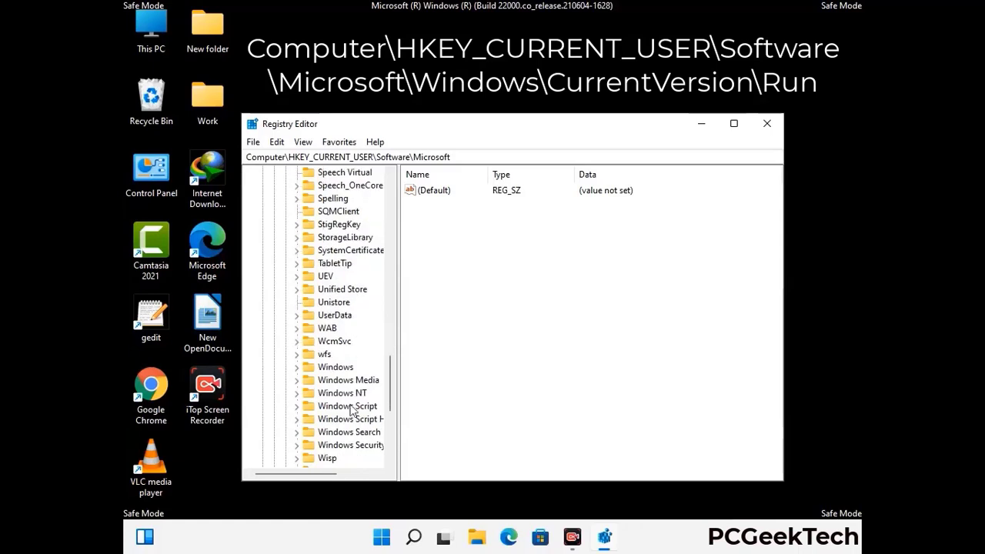
pyautogui.doubleClick(345, 369)
pyautogui.scroll(-1, 357, 361)
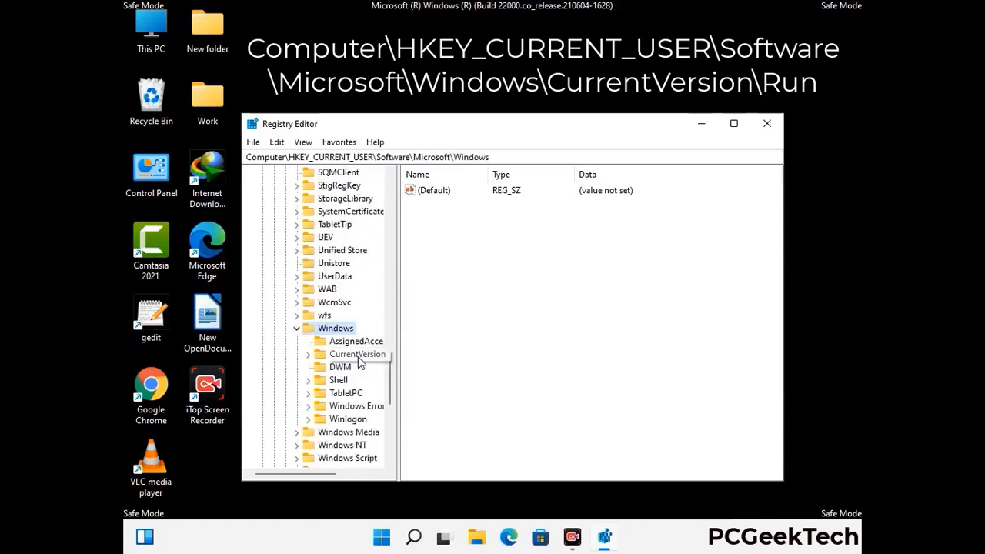
pyautogui.doubleClick(357, 354)
pyautogui.scroll(-5, 356, 339)
pyautogui.scroll(-4, 353, 333)
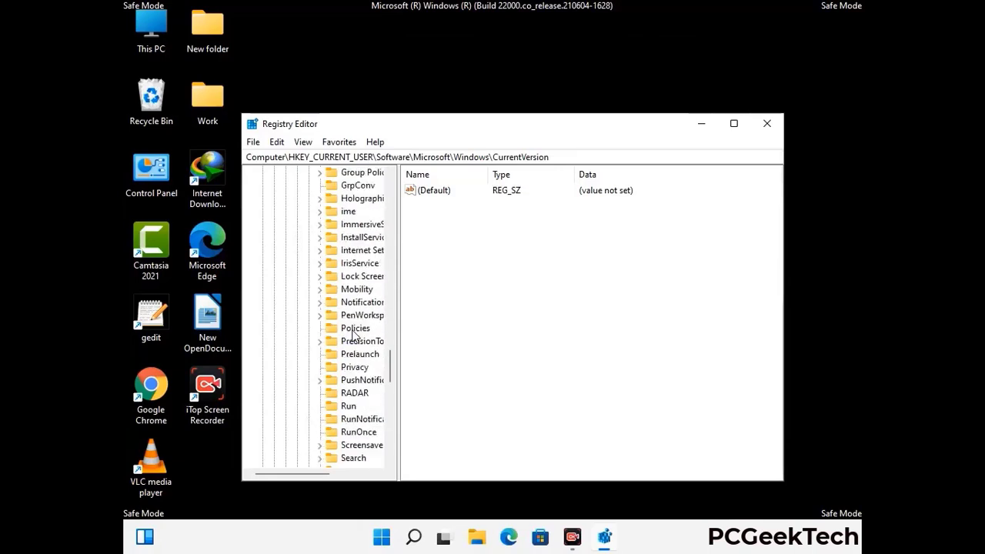
pyautogui.scroll(-1, 355, 334)
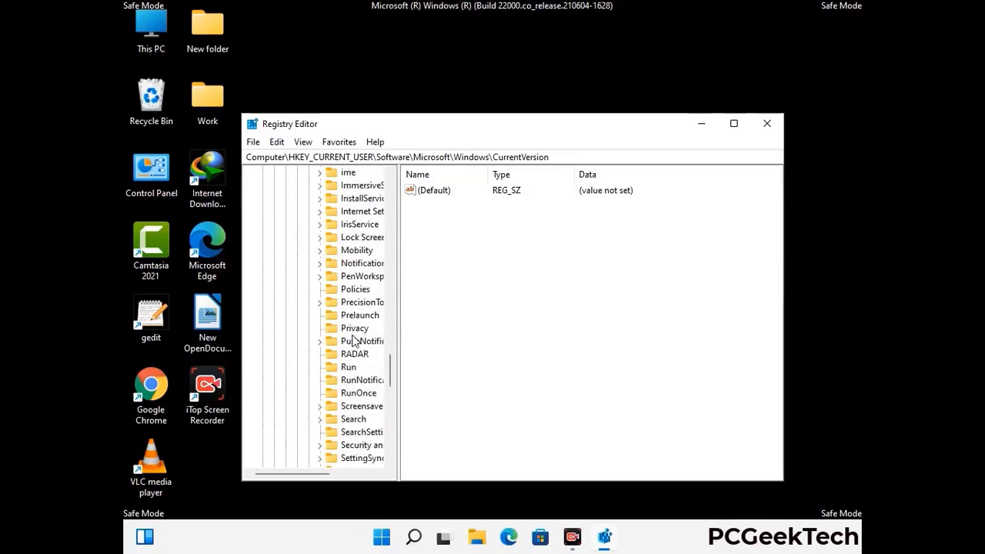
# Step: Remove the ScreenRec value from the Run key and confirm the deletion
pyautogui.click(349, 368)
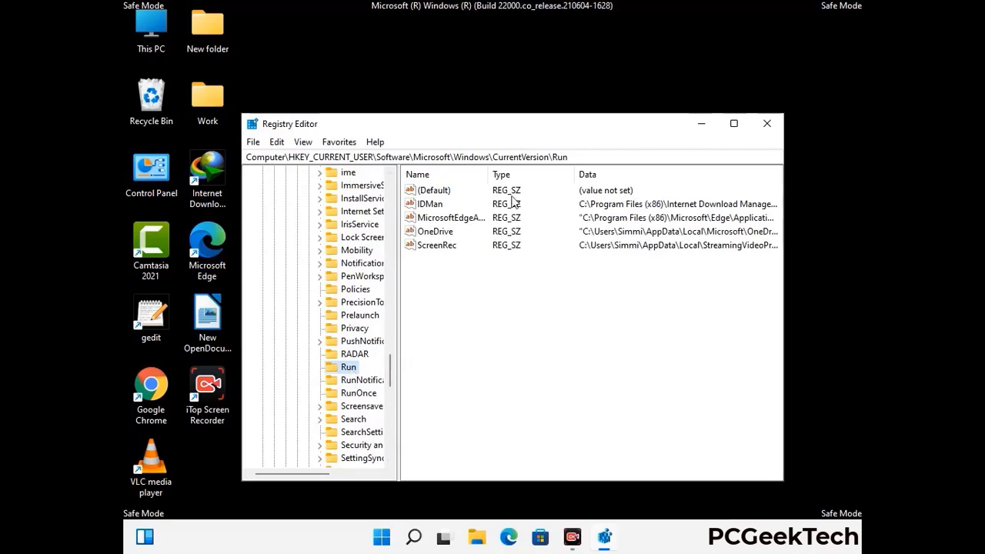
pyautogui.click(436, 246)
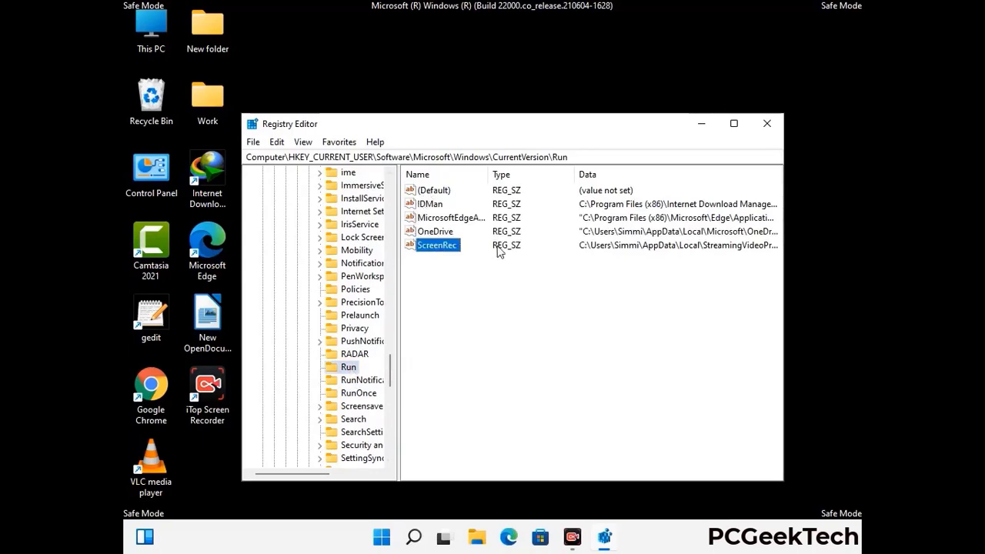
pyautogui.click(446, 251)
pyautogui.rightClick(444, 249)
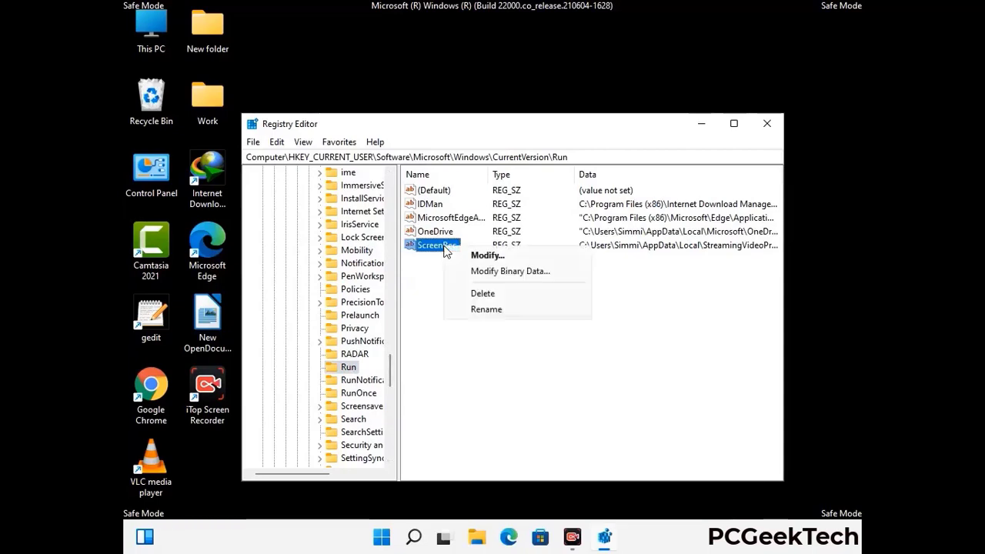
pyautogui.click(472, 293)
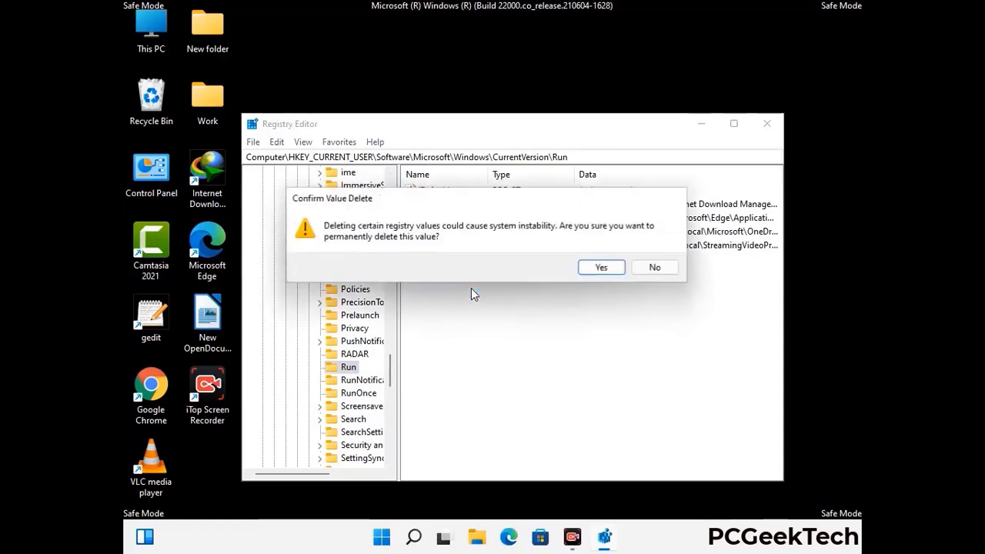
pyautogui.click(602, 268)
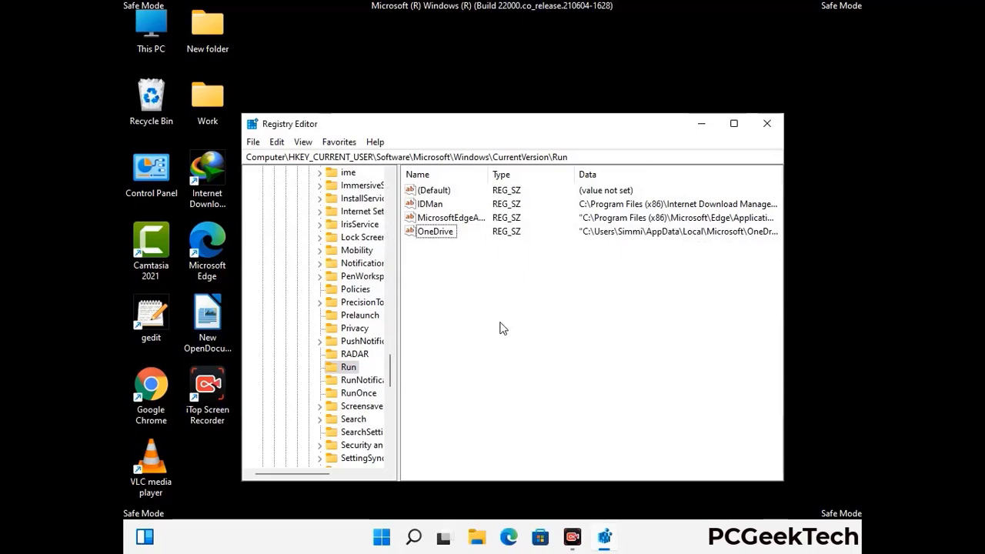
# Step: Search the registry for 'Virus Nam', stop the search, and close Registry Editor
pyautogui.hotkey('ctrl', 'f')
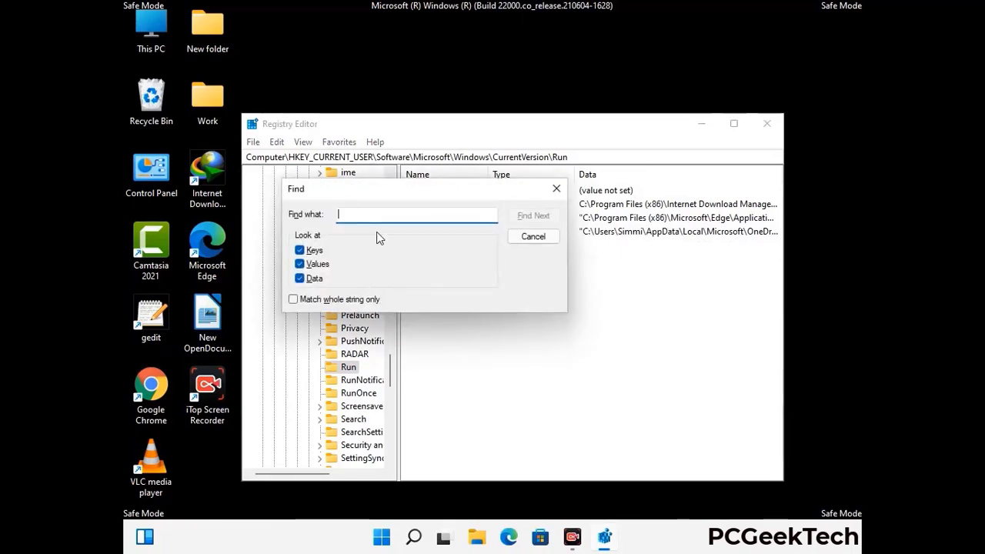
pyautogui.write('Virus Name')
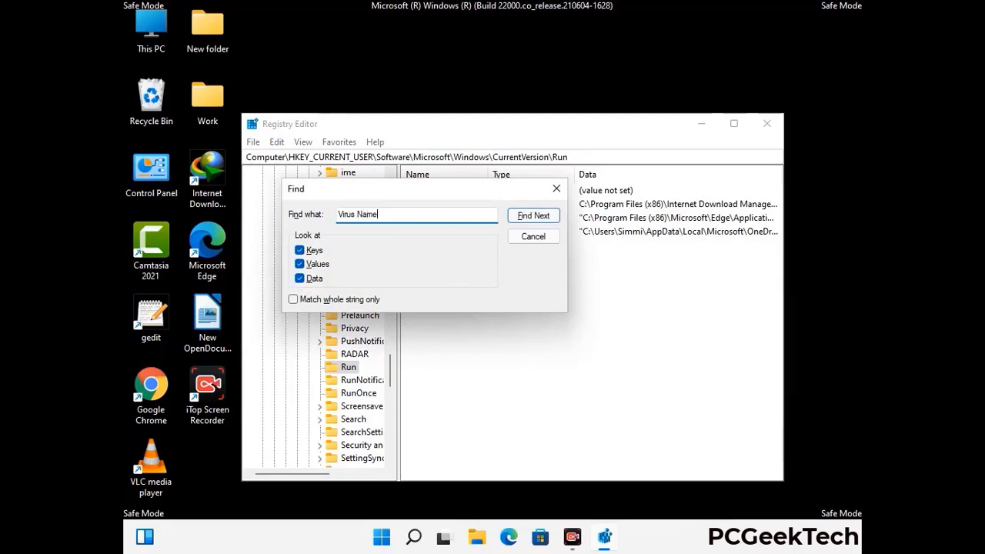
pyautogui.click(521, 219)
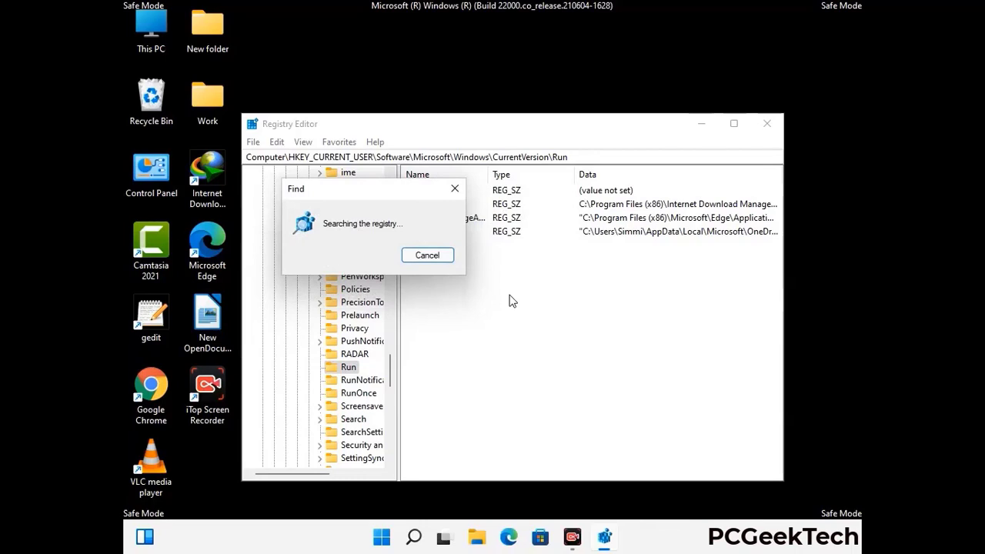
pyautogui.click(461, 191)
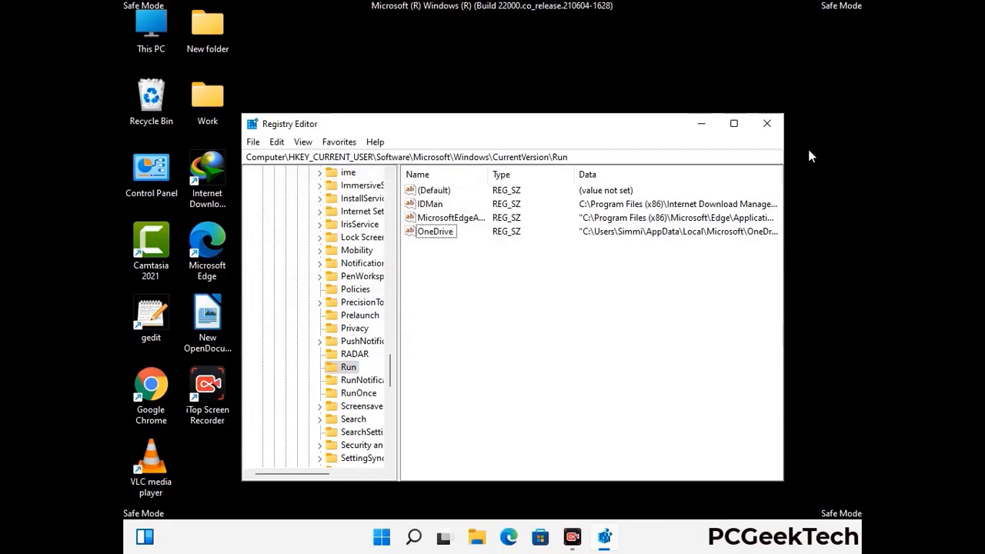
pyautogui.click(768, 124)
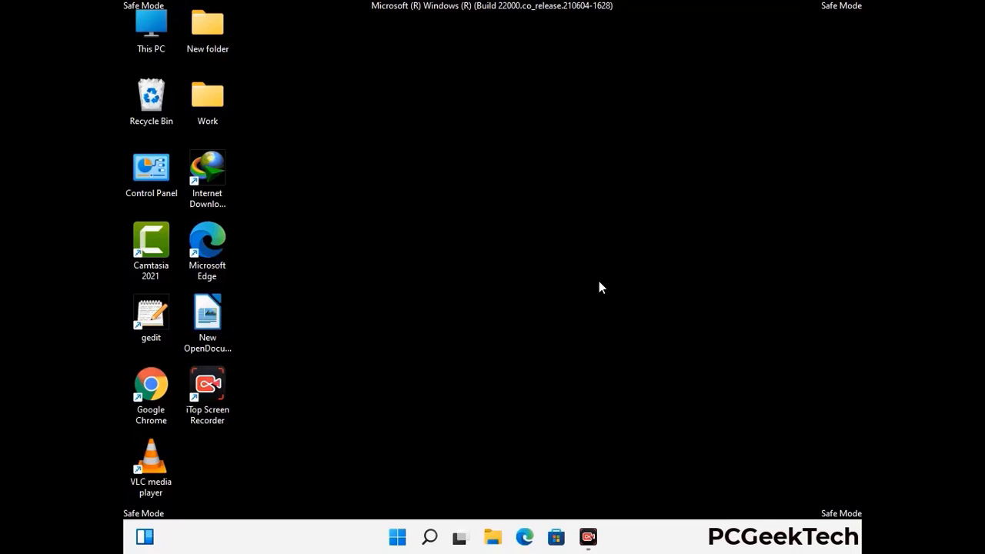
# Step: Run msconfig and untick Safe boot on the Boot tab of System Configuration
pyautogui.press('super+r')
pyautogui.moveTo(288, 359); pyautogui.dragTo(505, 153)
pyautogui.write('ms')
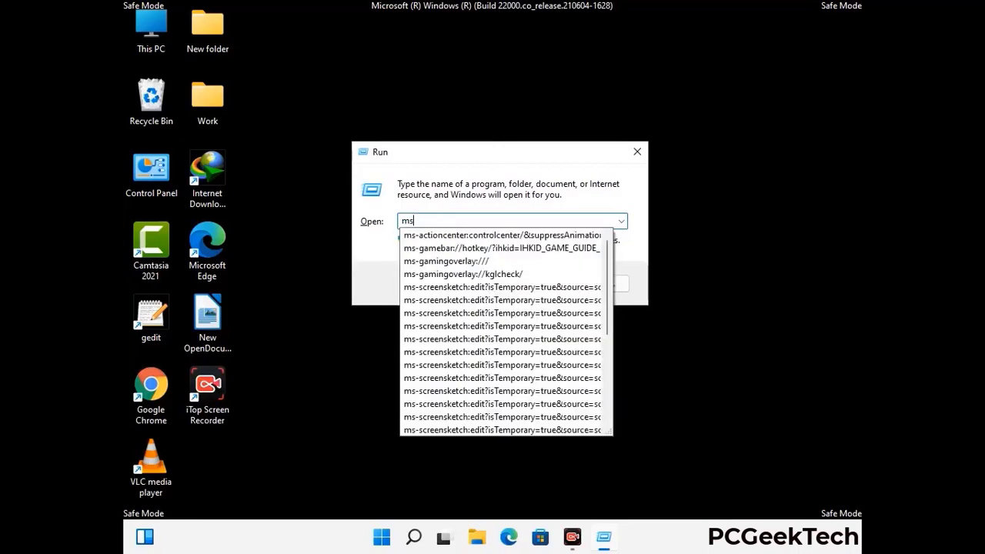
pyautogui.write('config')
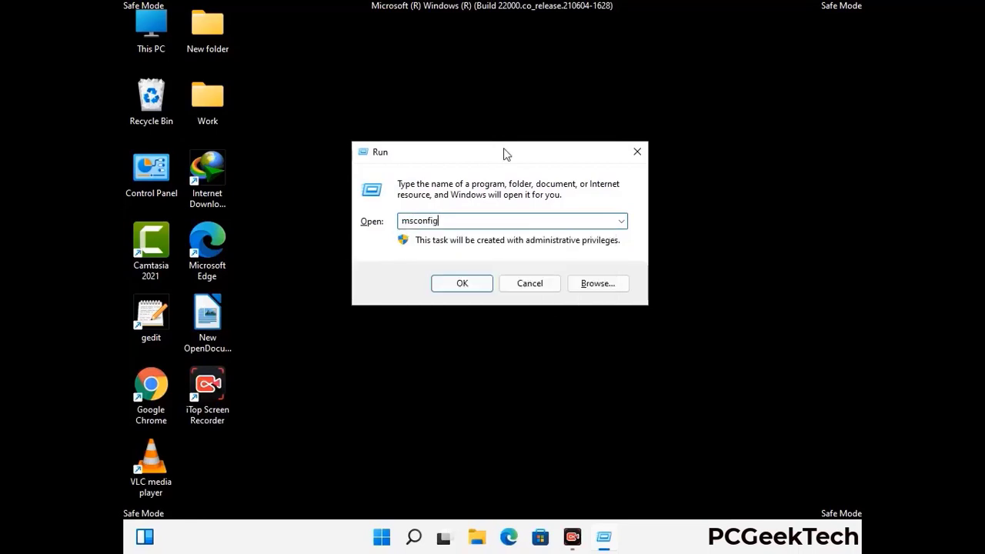
pyautogui.click(457, 282)
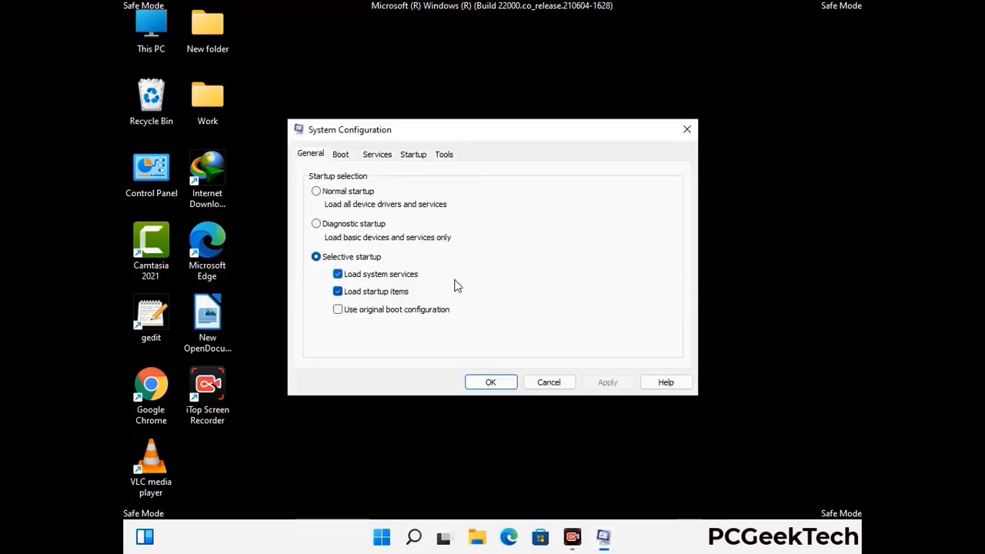
pyautogui.click(340, 154)
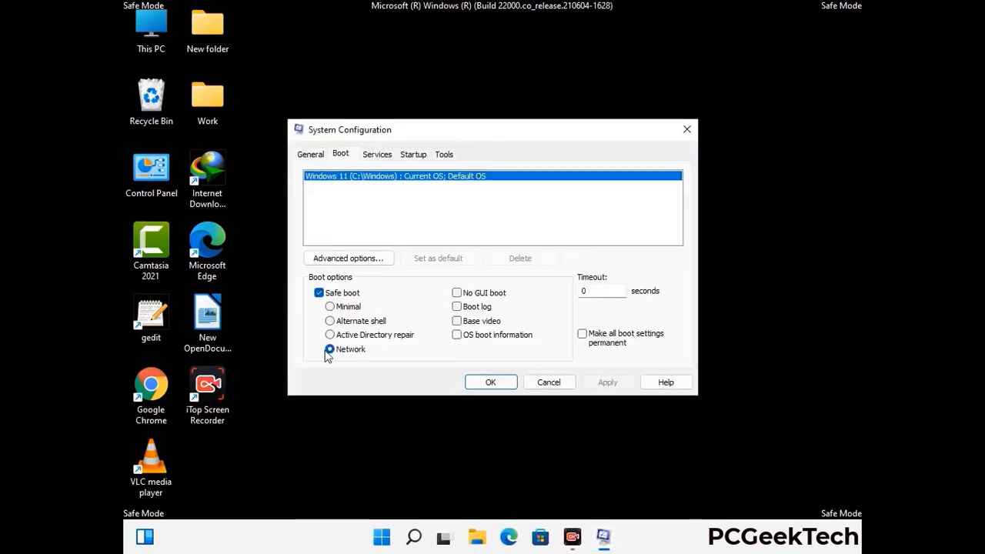
pyautogui.click(318, 293)
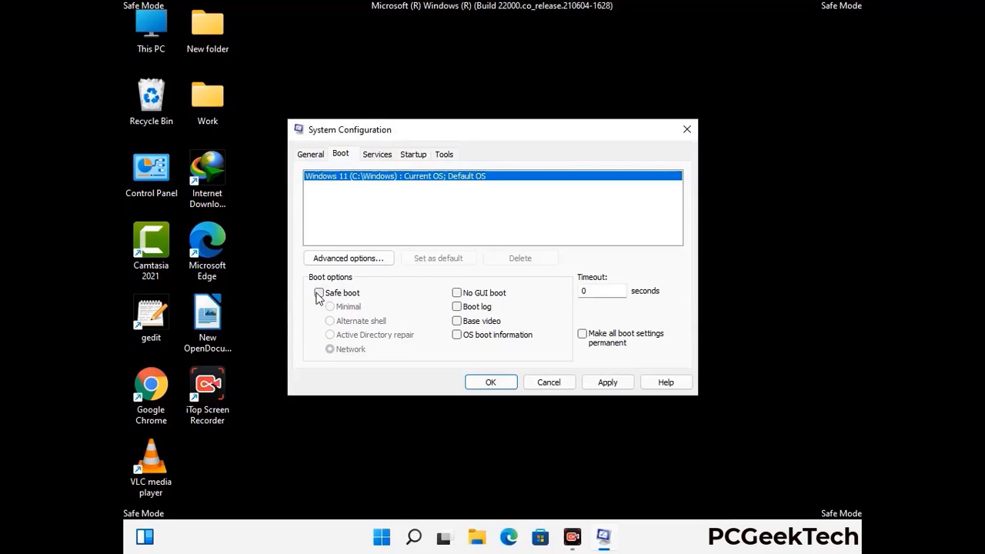